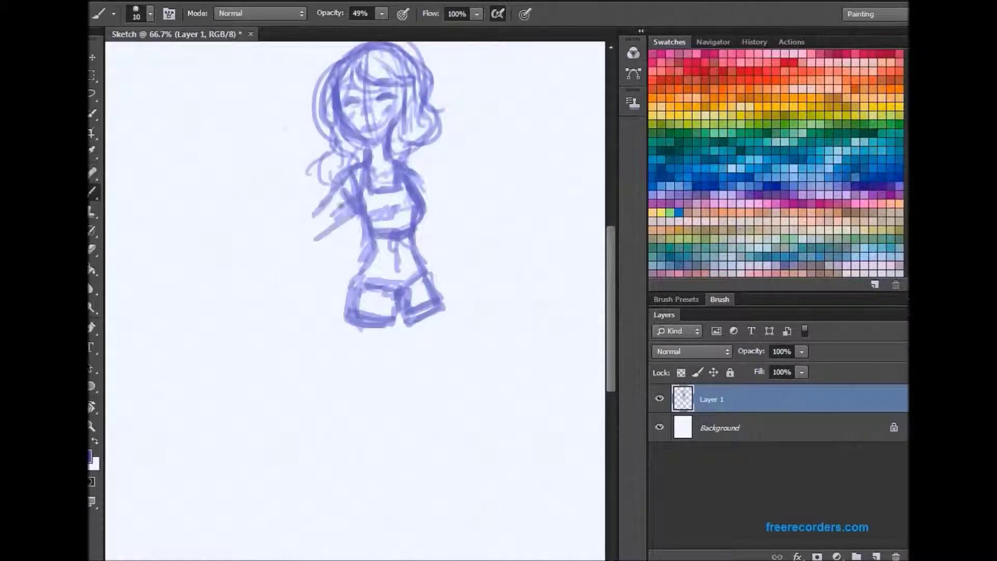
Erase the sketched girl's torso, clothing and skirt below the neck, leaving the head and shoulder lines
key("e")
mouse_move(439, 205)
left_mouse_down()
mouse_move(349, 196)
mouse_move(363, 156)
left_mouse_up()
key("ctrl+z")
mouse_move(389, 322)
left_mouse_down()
mouse_move(367, 240)
mouse_move(379, 127)
mouse_move(394, 104)
left_mouse_up()
Redraw the girl's eyes as short, thick closed-lid strokes
key("z")
key("b")
left_click_drag(426, 196, 473, 186)
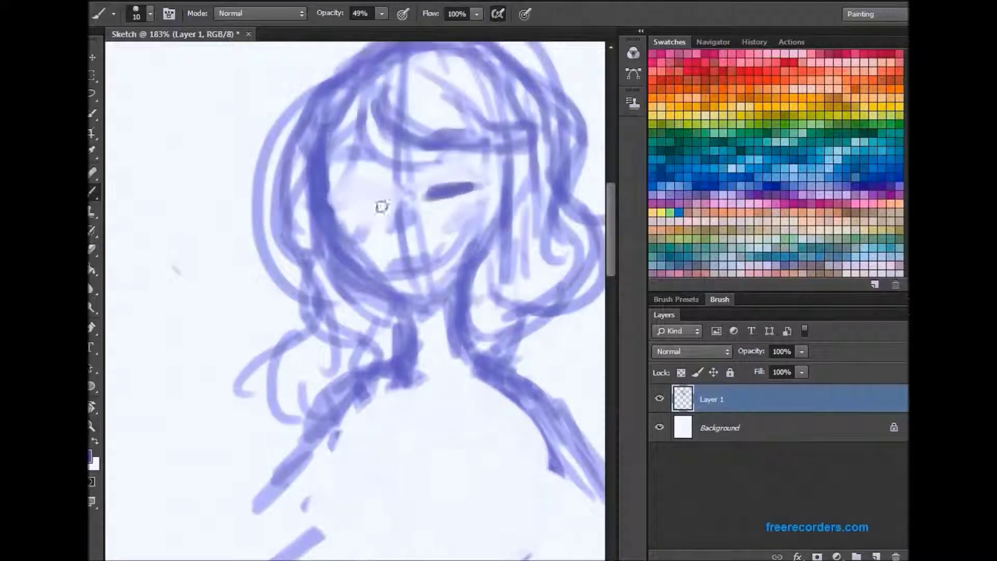
Sketch a new slimmer torso with a rounded bust and a narrow waist below the shoulders
key("z")
left_click_drag(402, 276, 378, 223)
key("b")
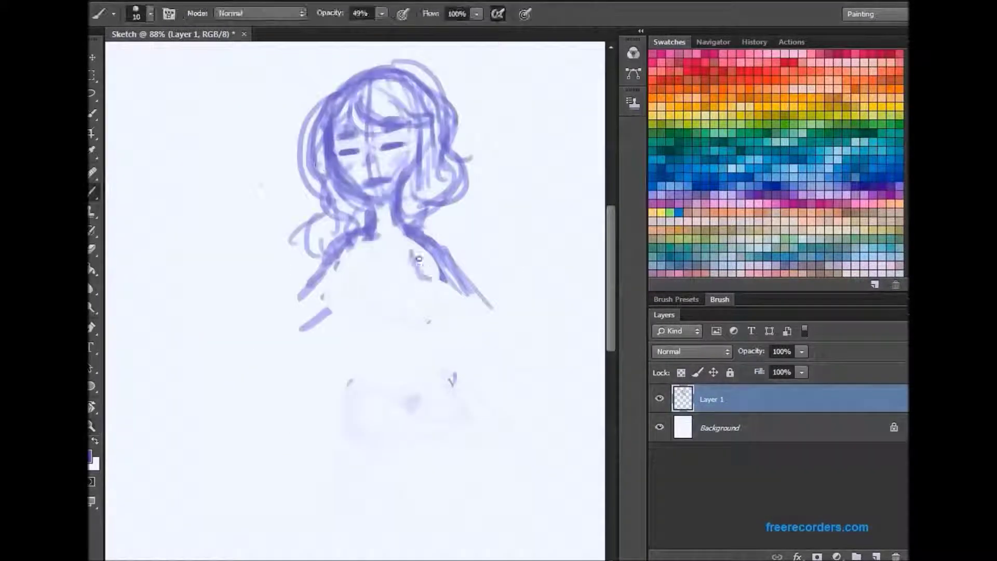
left_click_drag(418, 254, 404, 277)
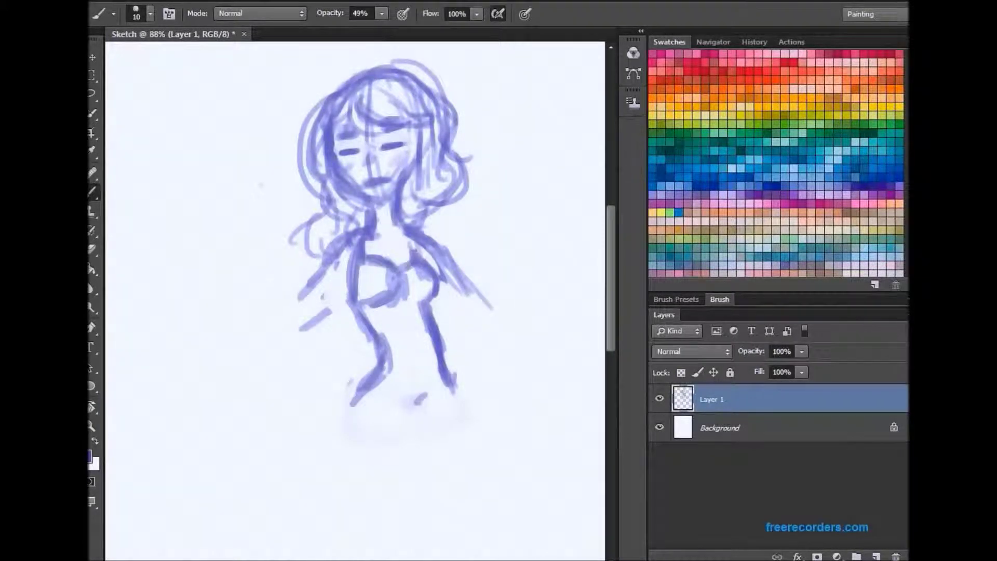
Sketch the hips, bent thighs, lower legs and a first foot below the new torso
scroll(409, 342, "down", 5)
left_click_drag(386, 250, 390, 348)
left_click_drag(412, 275, 482, 349)
mouse_move(394, 348)
left_mouse_down()
mouse_move(500, 379)
mouse_move(454, 407)
mouse_move(443, 463)
left_mouse_up()
mouse_move(491, 398)
left_mouse_down()
mouse_move(454, 408)
mouse_move(469, 443)
mouse_move(447, 483)
left_mouse_up()
mouse_move(445, 260)
left_mouse_down()
mouse_move(363, 288)
mouse_move(389, 313)
mouse_move(366, 285)
mouse_move(370, 335)
mouse_move(452, 301)
left_mouse_up()
left_click_drag(363, 333, 511, 394)
left_click_drag(445, 449, 436, 499)
left_click_drag(450, 470, 476, 501)
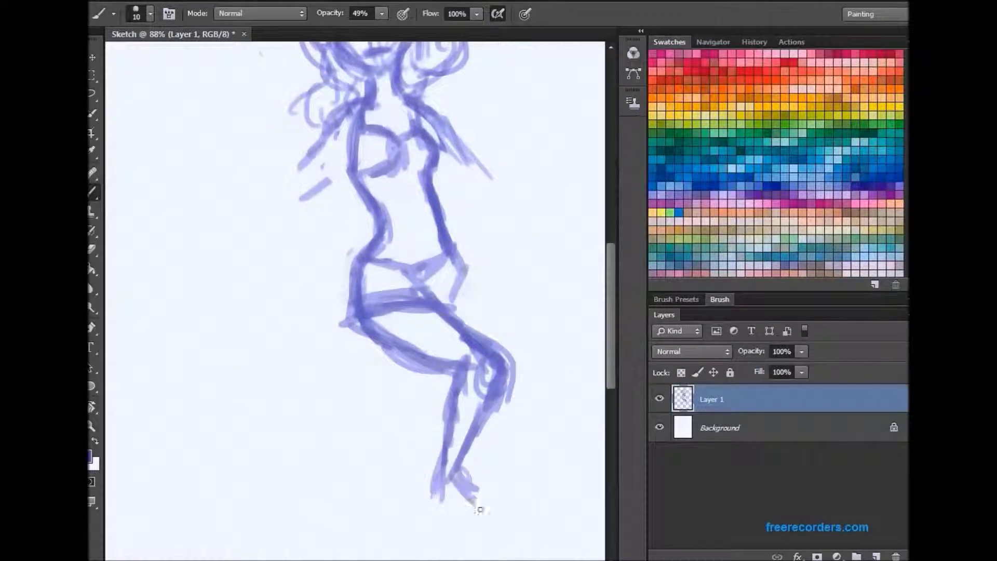
Add a tied-bow detail at the hip and sketch the second leg's foot
left_click_drag(446, 243, 470, 322)
mouse_move(442, 280)
left_mouse_down()
mouse_move(493, 304)
mouse_move(465, 306)
left_mouse_up()
left_click_drag(415, 270, 431, 340)
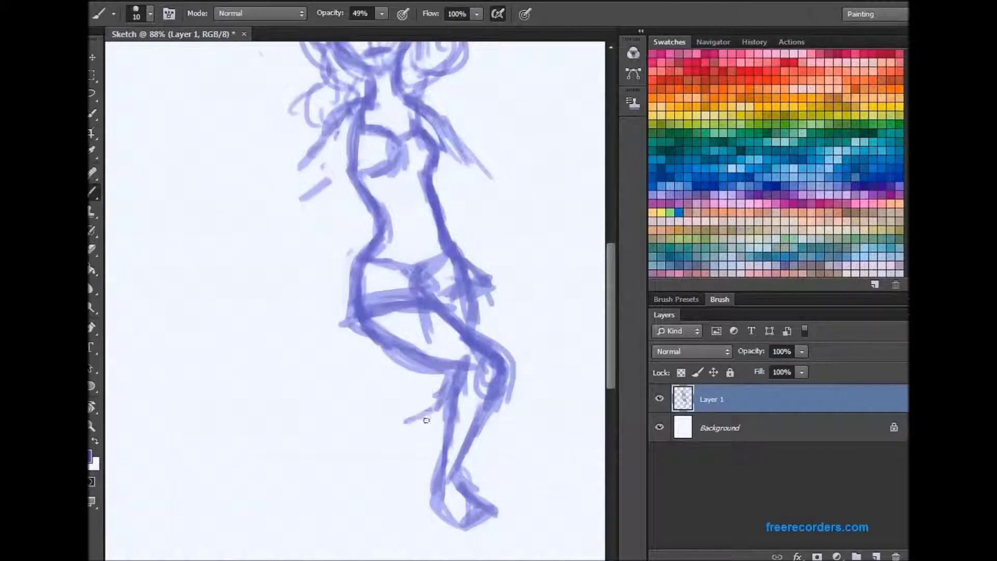
left_click_drag(351, 498, 379, 531)
left_click_drag(379, 531, 366, 475)
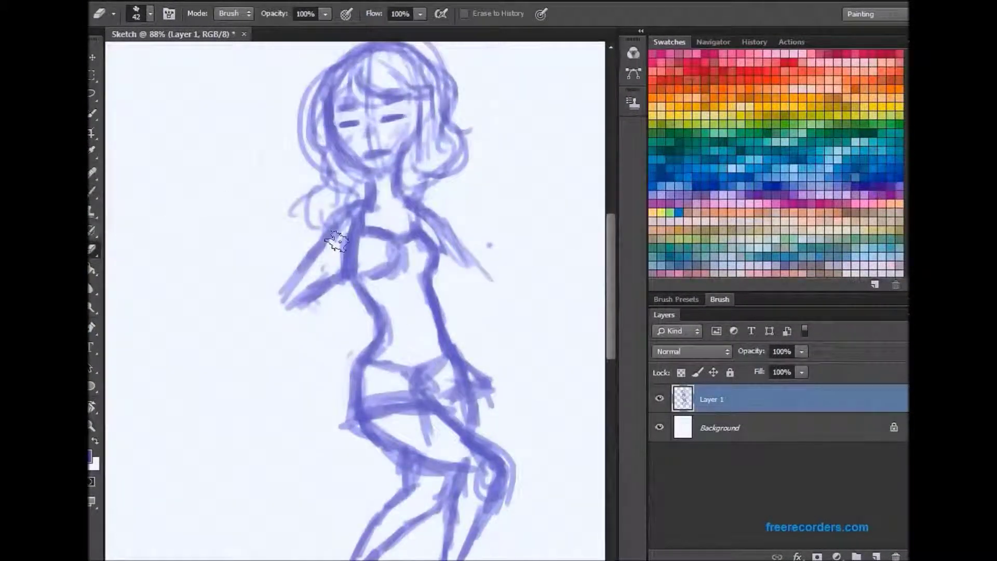
Erase the first girl's head and body, then set the brush to size 8 at 100% opacity
mouse_move(394, 260)
left_mouse_down()
mouse_move(455, 477)
mouse_move(445, 392)
mouse_move(474, 151)
mouse_move(291, 103)
left_mouse_up()
key("b")
left_click_drag(234, 130, 298, 138)
key("ctrl+z")
left_click(150, 14)
double_click(156, 154)
mouse_move(341, 222)
left_mouse_down()
mouse_move(336, 182)
mouse_move(347, 155)
mouse_move(405, 196)
left_mouse_up()
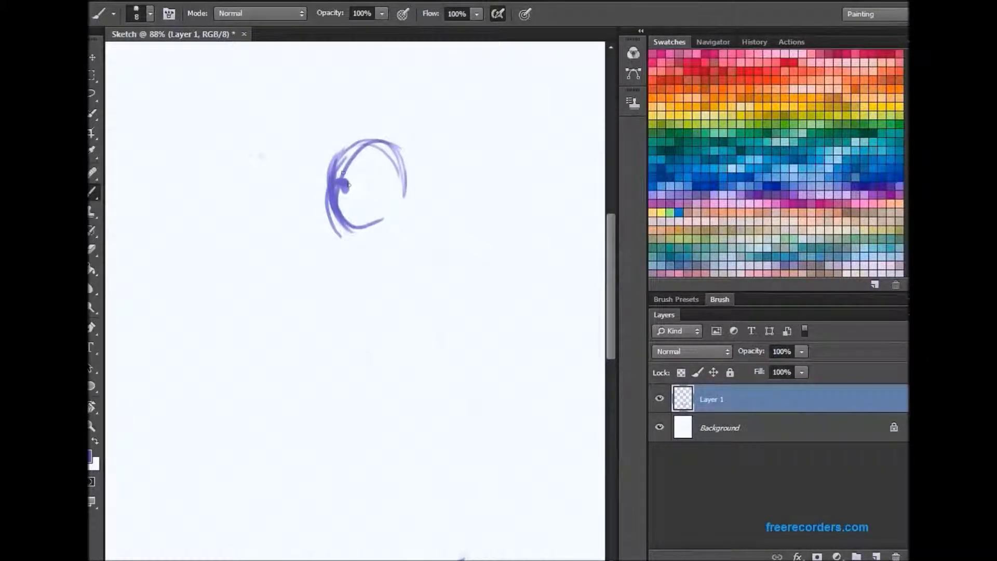
key("e")
mouse_move(396, 213)
left_mouse_down()
mouse_move(378, 245)
mouse_move(388, 249)
mouse_move(255, 159)
mouse_move(255, 211)
mouse_move(258, 200)
mouse_move(235, 214)
left_mouse_up()
Sketch a new girl with bobbed hair, face and short-sleeved dress, and erase the extra lines inside the dress
key("b")
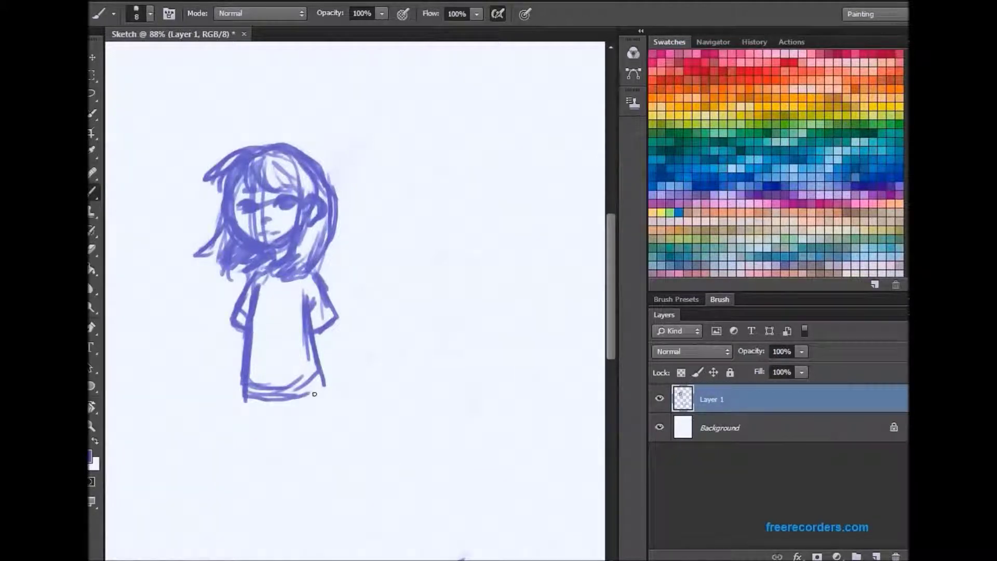
left_click_drag(226, 417, 327, 415)
key("e")
mouse_move(255, 387)
left_mouse_down()
mouse_move(316, 400)
mouse_move(320, 301)
mouse_move(302, 238)
left_mouse_up()
Draw the new girl's arms, legs and feet, and erase the first figure's leftover feet
key("b")
scroll(301, 259, "down", 5)
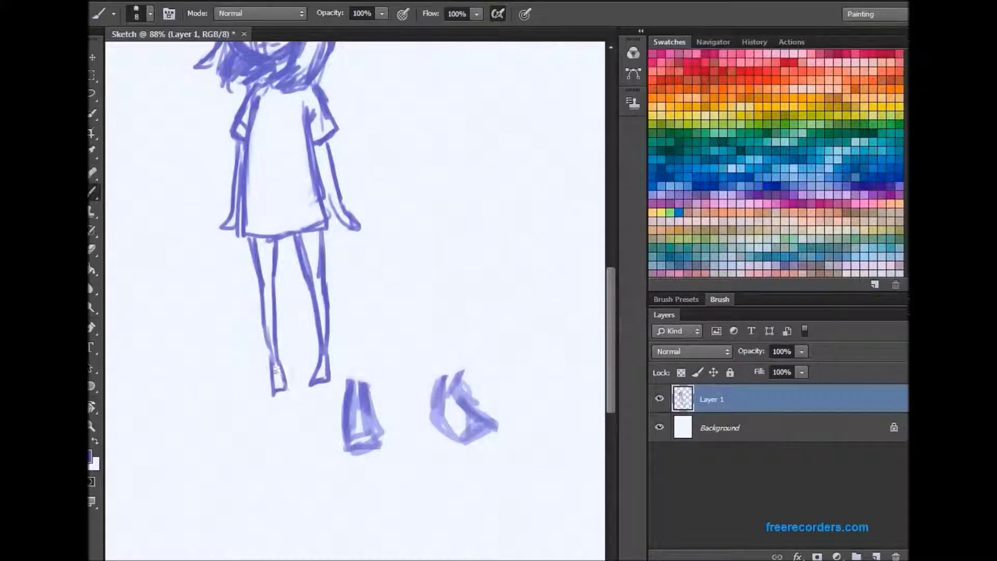
key("e")
left_click_drag(358, 410, 512, 457)
Shade the dress, upper legs, arm and hair with a size 15 brush at 42% opacity
key("b")
key("4")
key("2")
mouse_move(301, 117)
left_mouse_down()
mouse_move(315, 207)
mouse_move(326, 159)
left_mouse_up()
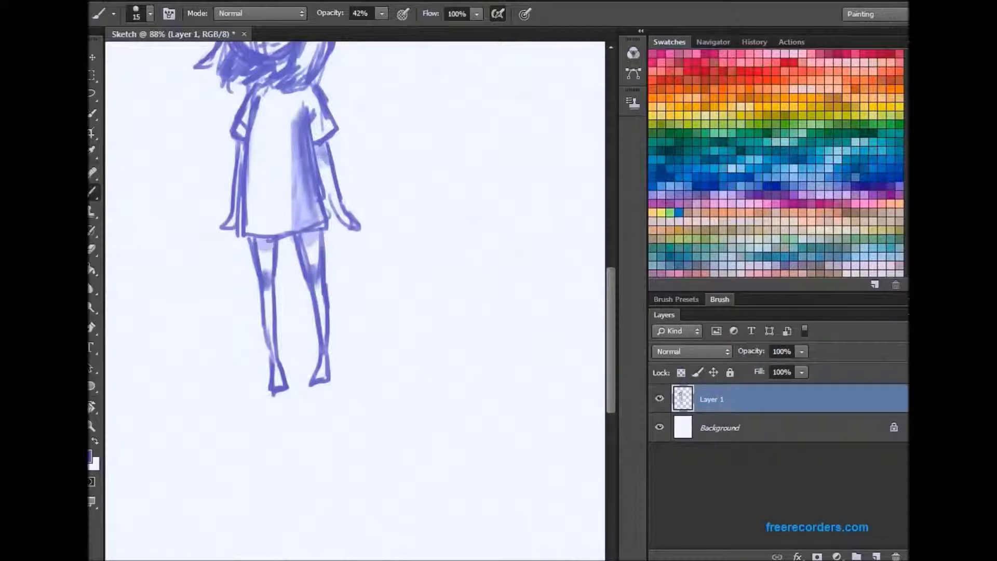
left_click_drag(304, 112, 288, 223)
scroll(333, 115, "up", 3)
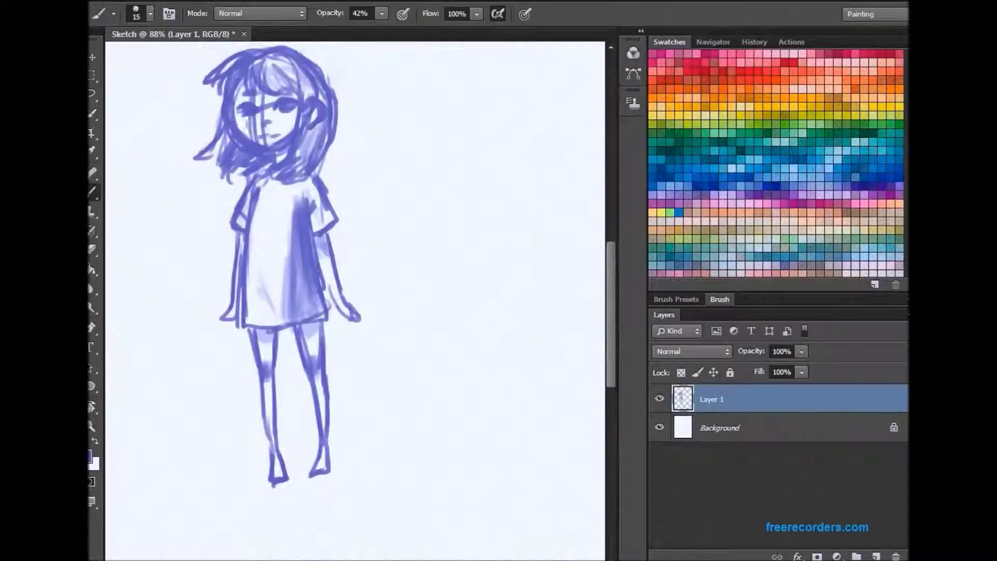
Erase the construction lines, nose and mouth from the girl's face
key("z")
left_click_drag(319, 95, 363, 95)
key("e")
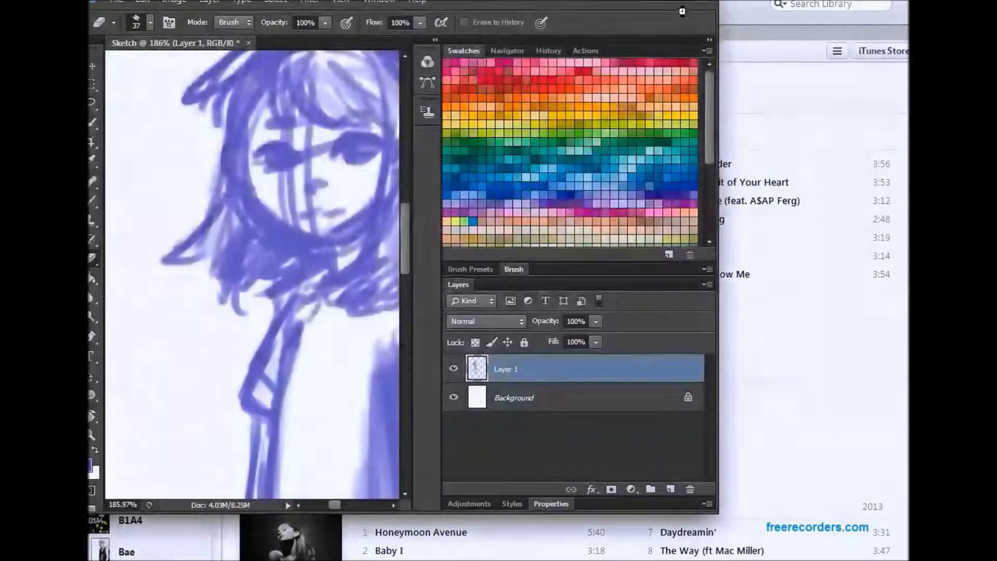
key("f")
left_click_drag(312, 178, 280, 166)
Redraw the eyes and eyebrows thicker with a size 10 brush at 100% opacity, and erase stray marks around them
key("b")
right_click(279, 124)
key("Return")
key("0")
key("e")
left_click_drag(338, 140, 355, 149)
key("b")
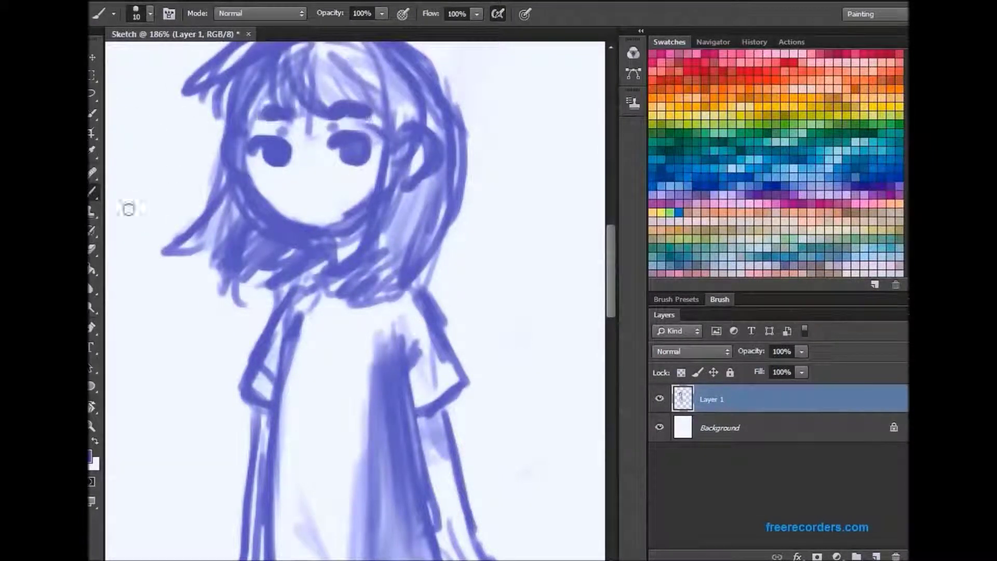
Erase small highlights into the pupils and try a dabbed nose between the eyes
key("e")
left_click(150, 13)
key("Return")
left_click(269, 151)
key("b")
left_click(301, 179)
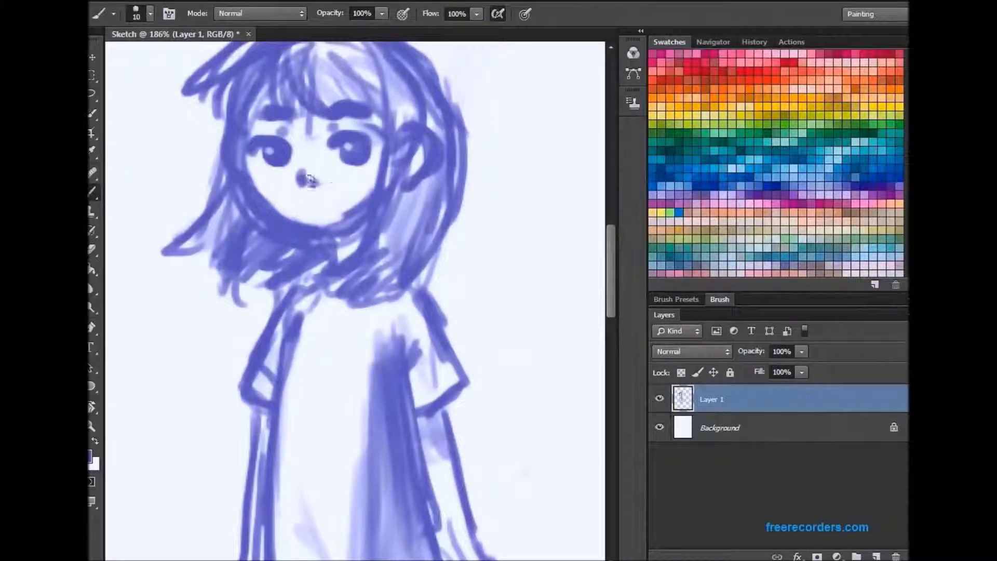
key("e")
left_click_drag(297, 171, 314, 184)
With a size 7 brush, draw the nose, mouth and patched cheek, add an ear and darken the lower hair
key("b")
left_click(150, 14)
key("Return")
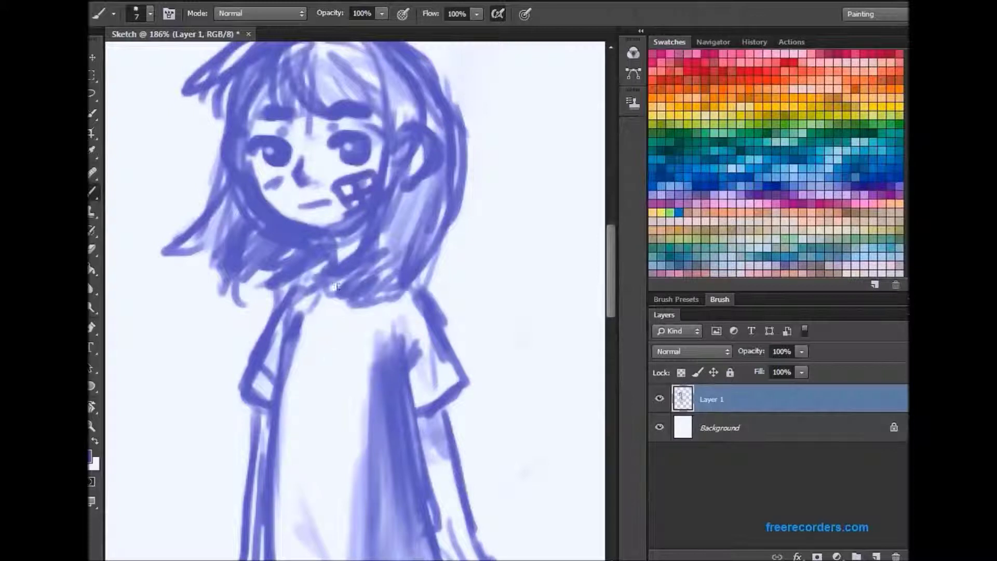
left_click_drag(385, 261, 153, 229)
key("e")
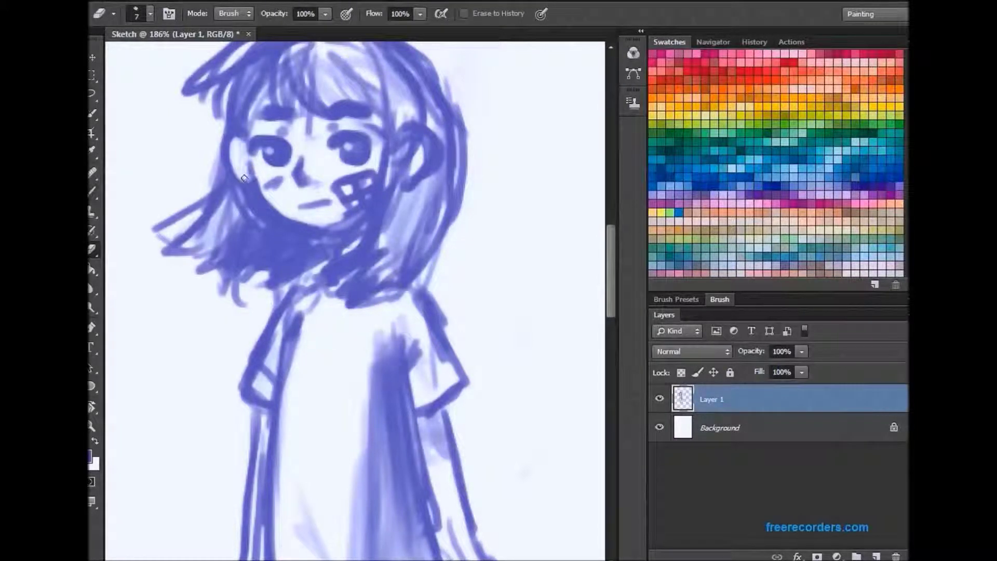
Move the girl to the upper-left area of the page and sketch a flat ground ellipse around her feet
key("z")
left_click_drag(421, 171, 122, 69)
key("v")
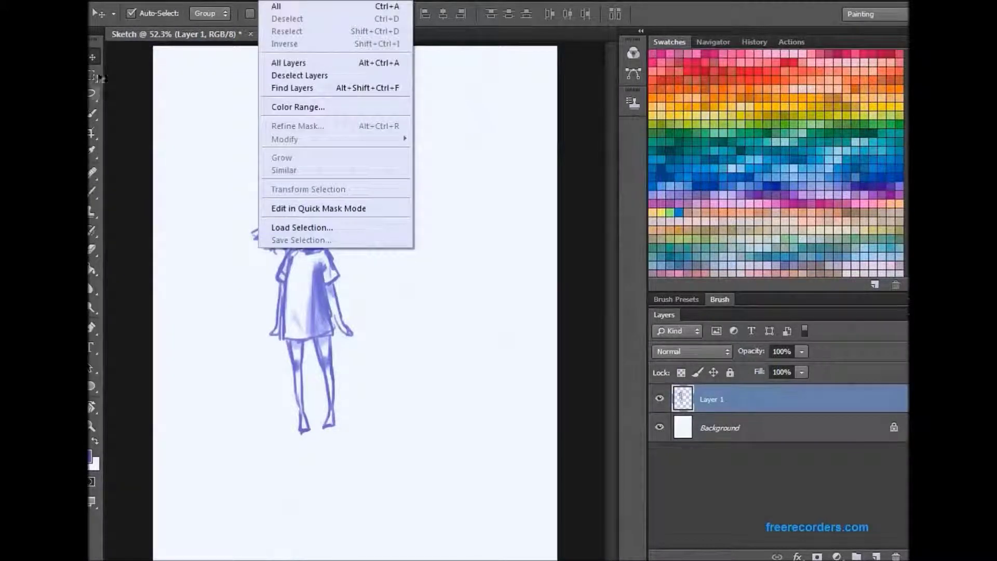
left_click_drag(306, 245, 245, 129)
key("b")
left_click_drag(203, 338, 273, 329)
key("z")
left_click_drag(335, 241, 340, 241)
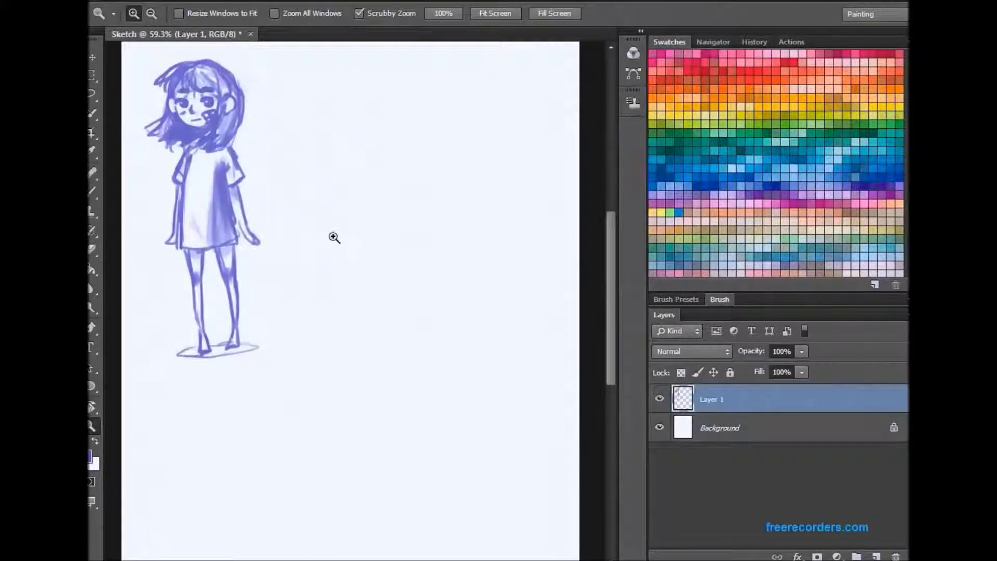
left_click(94, 193)
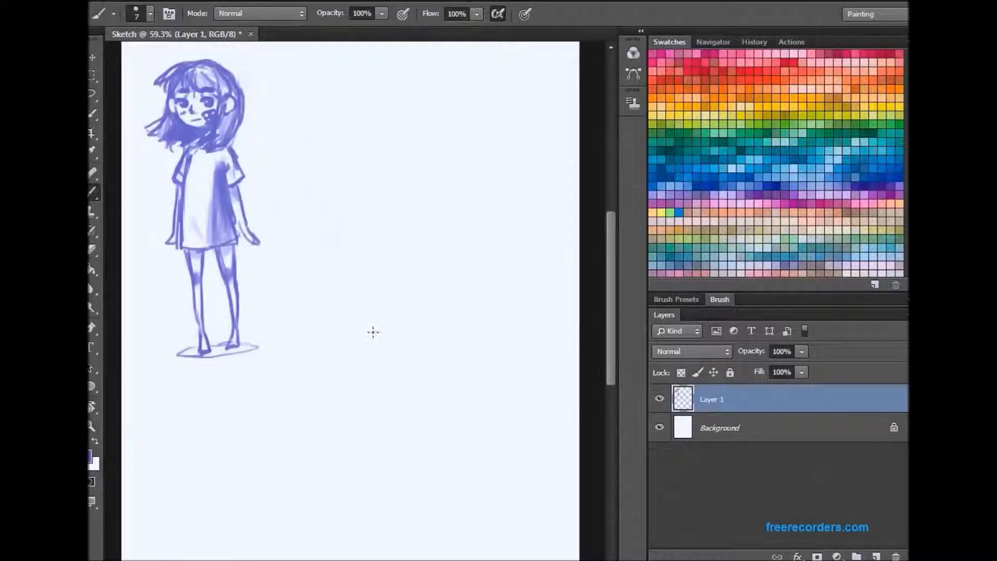
left_click(150, 13)
left_click(166, 241)
left_click(351, 257)
left_click_drag(401, 276, 335, 298)
key("ctrl+alt+z")
key("ctrl+alt+z")
Try two other brush presets with broad strokes beside the girl on the Background layer
left_click(150, 13)
double_click(242, 282)
key("alt+bracketleft")
mouse_move(361, 173)
left_mouse_down()
mouse_move(357, 218)
mouse_move(405, 322)
mouse_move(408, 141)
mouse_move(286, 312)
mouse_move(323, 154)
mouse_move(569, 283)
left_mouse_up()
left_click(150, 13)
double_click(178, 296)
left_click_drag(489, 208, 576, 268)
Erase part of the test strokes with another eraser preset and paint more strokes beside the girl
key("e")
left_click(150, 13)
double_click(172, 196)
mouse_move(312, 130)
left_mouse_down()
mouse_move(356, 200)
mouse_move(533, 300)
mouse_move(411, 325)
mouse_move(574, 278)
mouse_move(462, 228)
left_mouse_up()
key("b")
left_click_drag(293, 136, 296, 163)
mouse_move(342, 221)
left_mouse_down()
mouse_move(322, 233)
mouse_move(396, 222)
mouse_move(395, 306)
left_mouse_up()
left_click_drag(275, 125, 283, 322)
Erase the test strokes beside the girl with a size 380 eraser
key("e")
mouse_move(311, 291)
left_mouse_down()
mouse_move(337, 322)
mouse_move(516, 195)
mouse_move(436, 111)
mouse_move(434, 189)
mouse_move(434, 114)
mouse_move(334, 296)
mouse_move(290, 145)
mouse_move(173, 41)
left_mouse_up()
right_click(156, 57)
double_click(156, 196)
left_click_drag(333, 311, 156, 185)
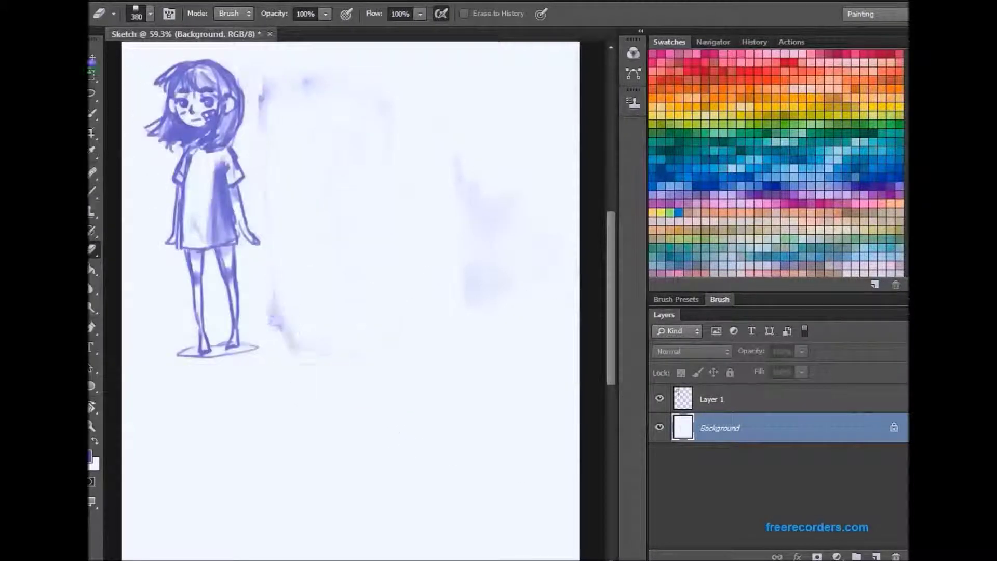
Paint a blocky castle-like tower silhouette beside the girl with the size 42 square brush
left_click(94, 191)
mouse_move(474, 270)
left_mouse_down()
mouse_move(474, 301)
mouse_move(453, 182)
left_mouse_up()
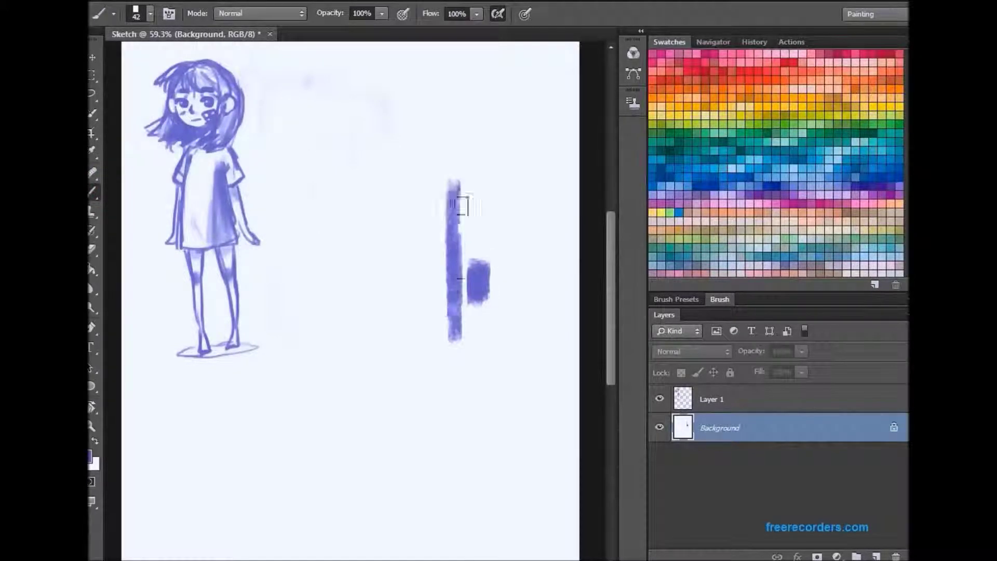
left_click_drag(452, 322, 485, 325)
mouse_move(415, 244)
left_mouse_down()
mouse_move(489, 326)
mouse_move(430, 360)
left_mouse_up()
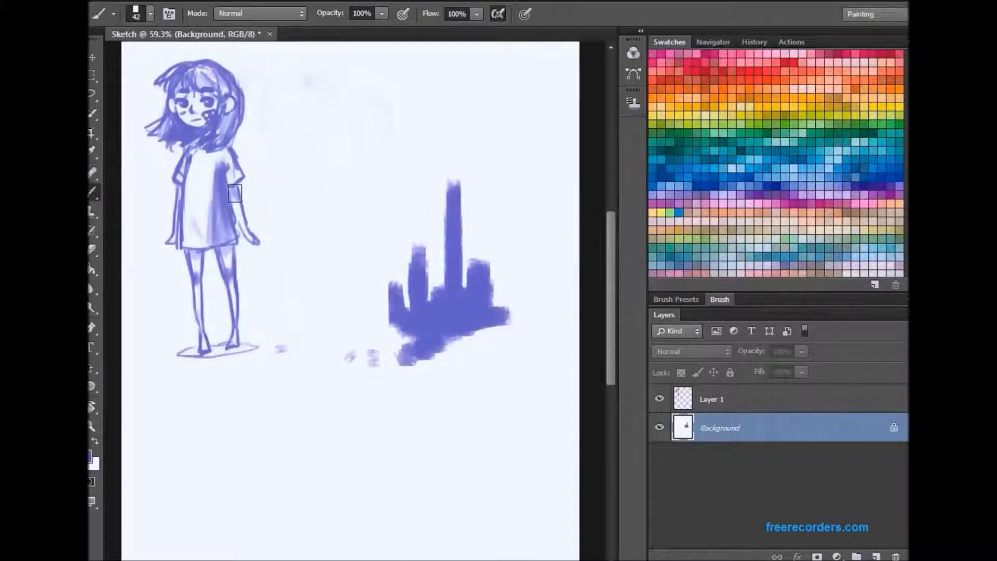
Erase the tower silhouette from the Background layer
key("v")
left_click(482, 280)
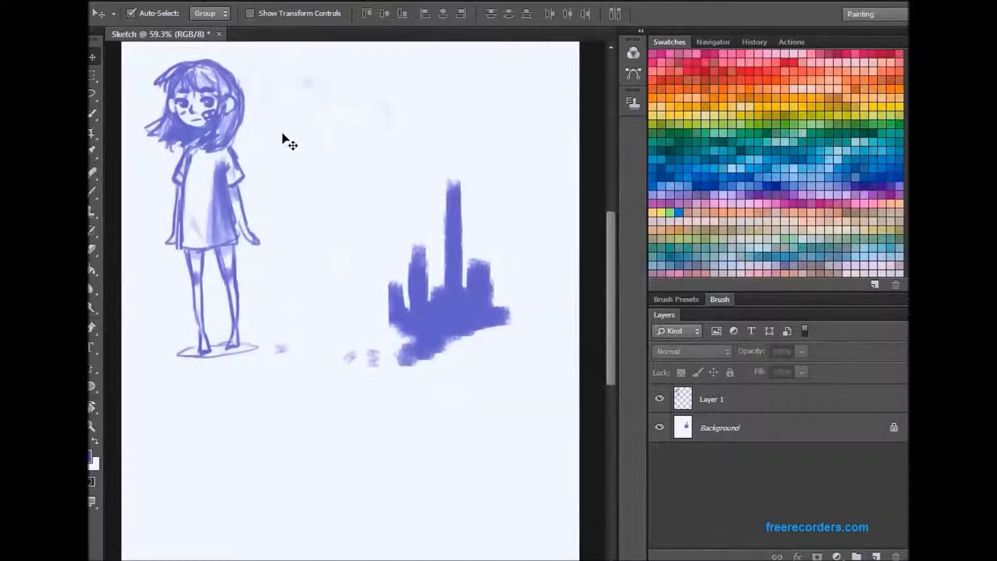
left_click(712, 398)
left_click(722, 428)
key("e")
left_click_drag(446, 338, 452, 218)
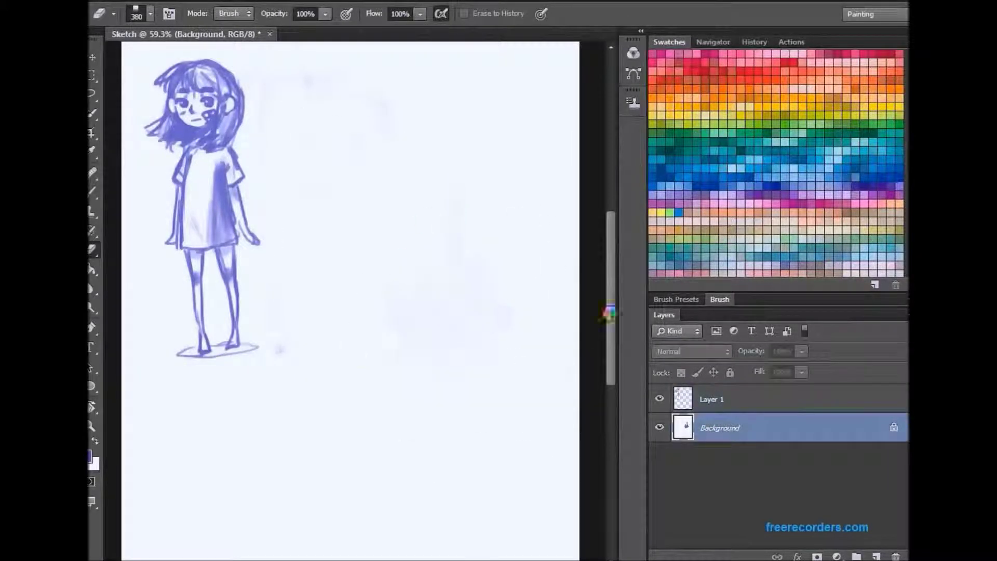
Move the girl on Layer 1 down toward the lower-left part of the page
key("v")
left_click(712, 399)
left_click_drag(322, 252, 351, 380)
Paint a solid patch of ground under the girl's feet on Layer 1 with the size 42 square brush
left_click(722, 427)
key("b")
left_click(696, 394)
mouse_move(218, 482)
left_mouse_down()
mouse_move(240, 507)
mouse_move(320, 507)
mouse_move(189, 508)
mouse_move(244, 512)
left_mouse_up()
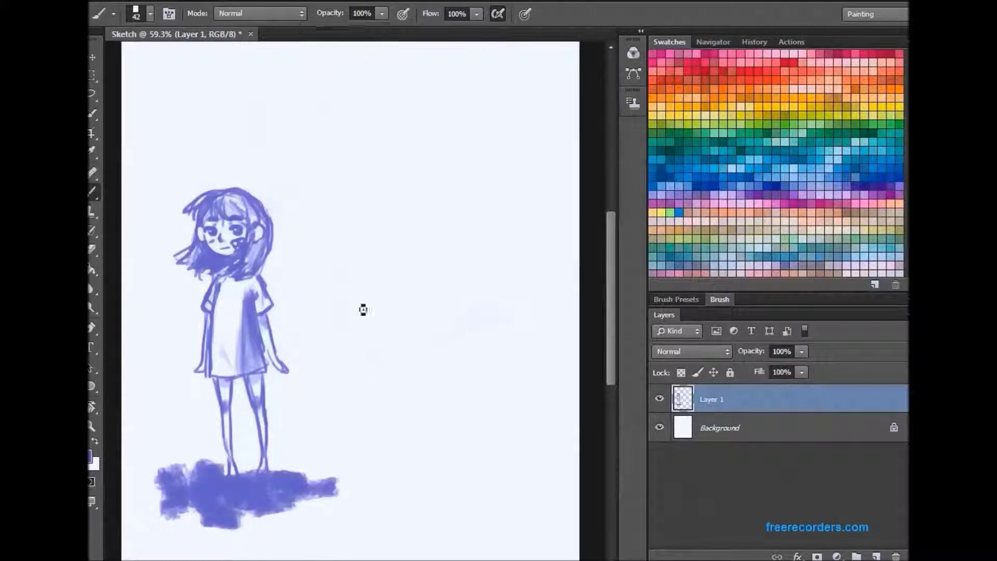
At 69% brush opacity, extend the ground as a tapering path rising toward the right edge and fill it in
key("6")
key("9")
mouse_move(229, 472)
left_mouse_down()
mouse_move(367, 478)
mouse_move(570, 374)
left_mouse_up()
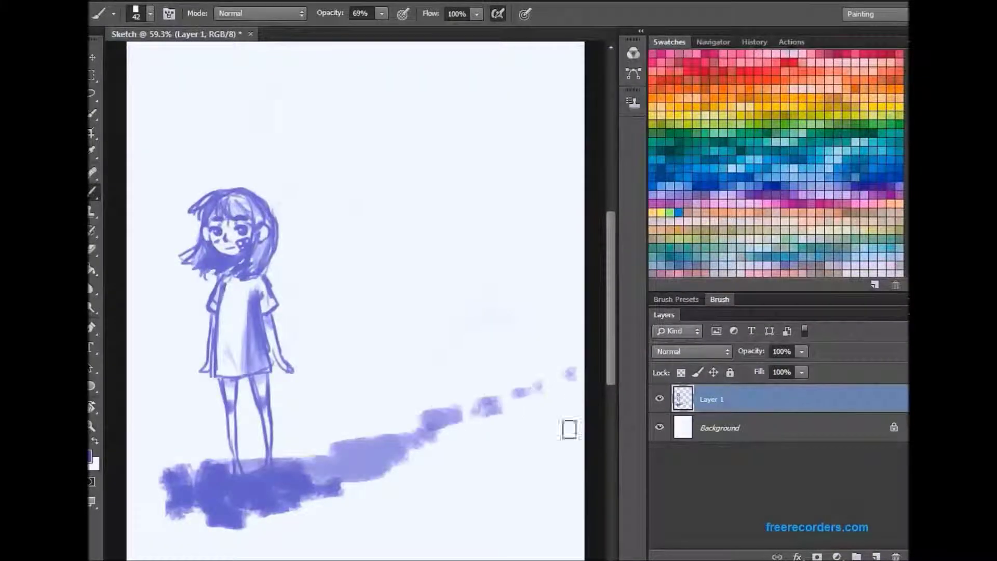
mouse_move(193, 502)
left_mouse_down()
mouse_move(311, 499)
mouse_move(291, 493)
mouse_move(451, 426)
mouse_move(431, 436)
left_mouse_up()
Paint a cloud in the upper-right sky and shape its edges with a size 25 eraser
mouse_move(415, 112)
left_mouse_down()
mouse_move(417, 159)
mouse_move(450, 127)
mouse_move(574, 163)
mouse_move(374, 130)
mouse_move(453, 79)
left_mouse_up()
key("e")
left_click(150, 14)
left_click_drag(573, 122, 477, 195)
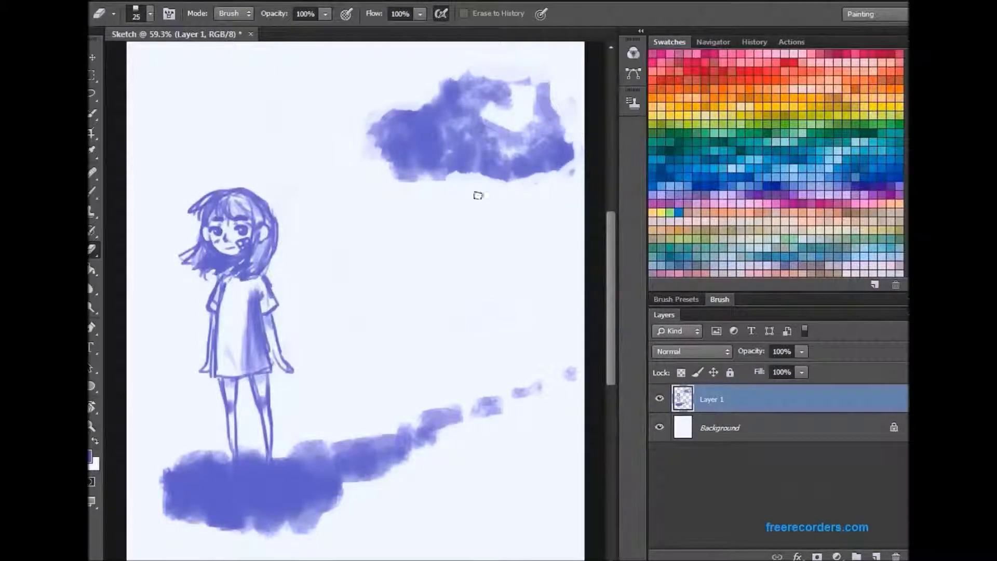
Build up the cloud with lighter and darker purple tones sampled from the canvas
key("b")
mouse_move(425, 150)
left_mouse_down()
mouse_move(499, 144)
mouse_move(537, 88)
left_mouse_up()
left_click(166, 142, "alt")
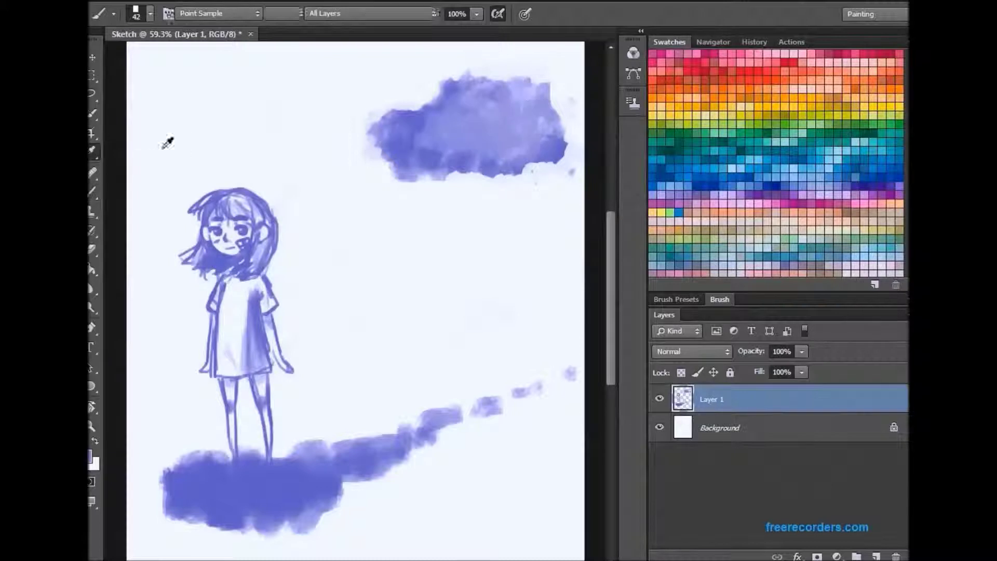
mouse_move(547, 141)
left_mouse_down()
mouse_move(534, 151)
mouse_move(550, 98)
left_mouse_up()
left_click(320, 116, "alt")
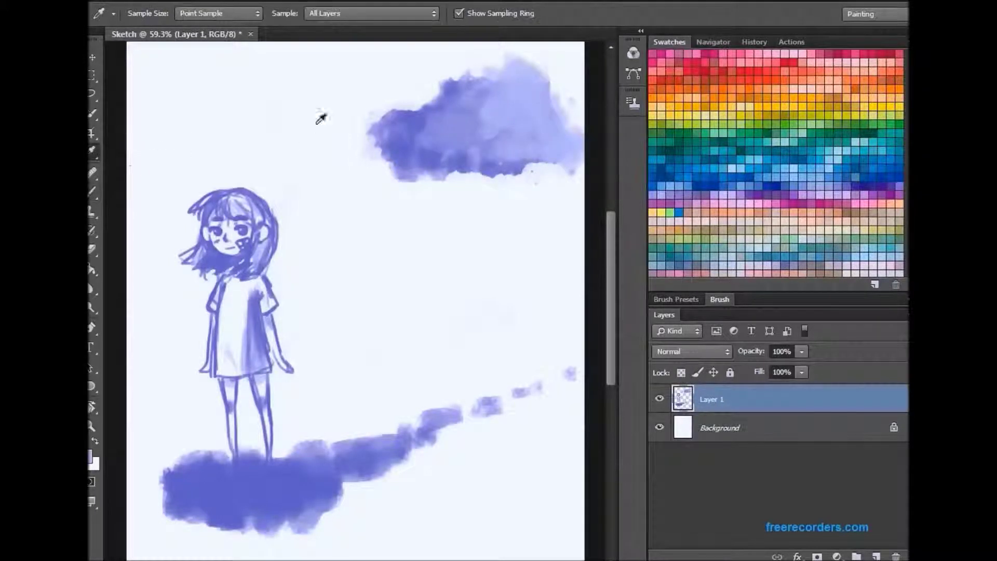
left_click_drag(363, 130, 523, 173)
Sample purple tones and paint soft cloud-like shading over the ground under the girl
left_click(462, 122, "alt")
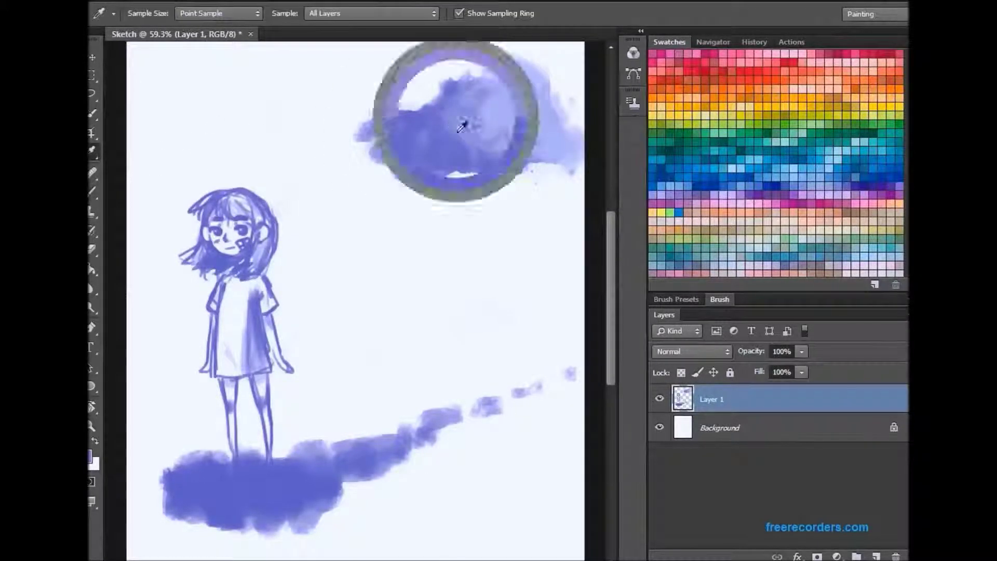
left_click(149, 288, "alt")
mouse_move(156, 468)
left_mouse_down()
mouse_move(218, 511)
mouse_move(301, 524)
left_mouse_up()
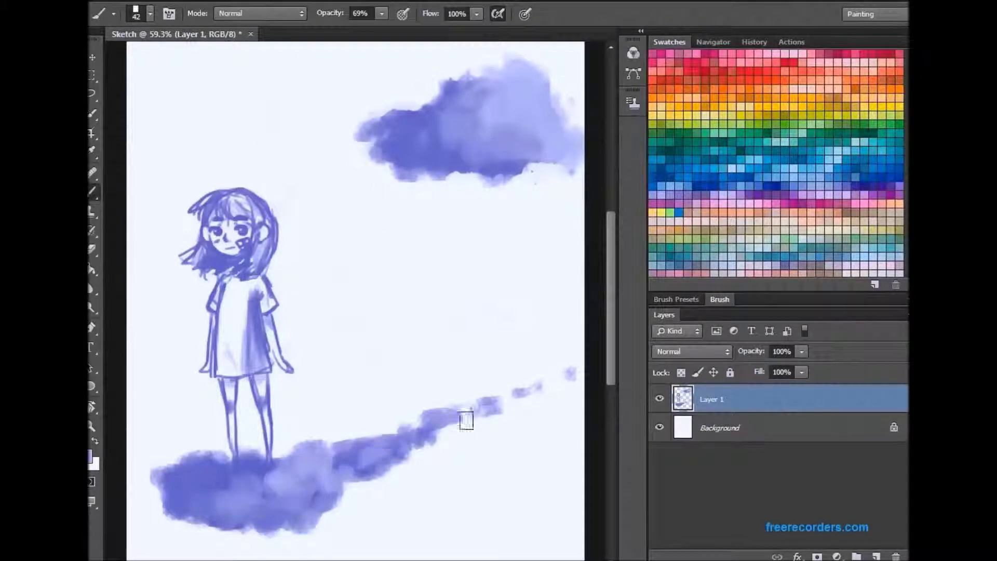
Erase the girl's eyes, eyebrows, nose, mouth and cheek patch, leaving a blank face
key("z")
left_click_drag(245, 202, 434, 510)
key("e")
scroll(433, 510, "left", 3)
mouse_move(279, 318)
left_mouse_down()
mouse_move(374, 325)
mouse_move(390, 345)
left_mouse_up()
left_click_drag(301, 327, 392, 321)
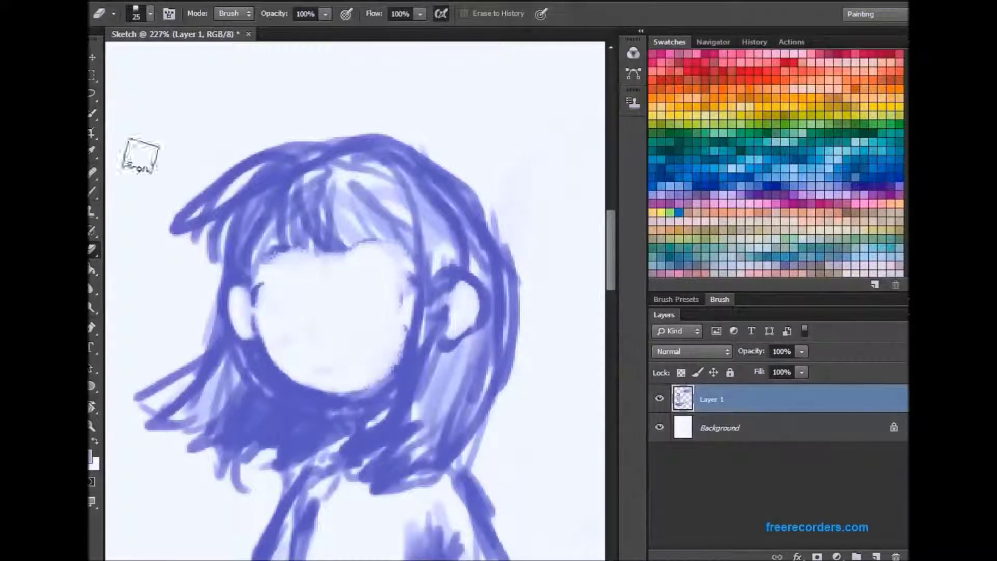
Redraw the girl's eyebrows, closed eyes, nose and cheek blush with a size 5 brush at 60% opacity
left_click(93, 190)
left_click(149, 13)
scroll(172, 155, "up", 5)
mouse_move(345, 289)
left_mouse_down()
mouse_move(386, 278)
mouse_move(363, 292)
mouse_move(381, 289)
left_mouse_up()
key("0")
left_click(149, 13)
left_click(352, 268)
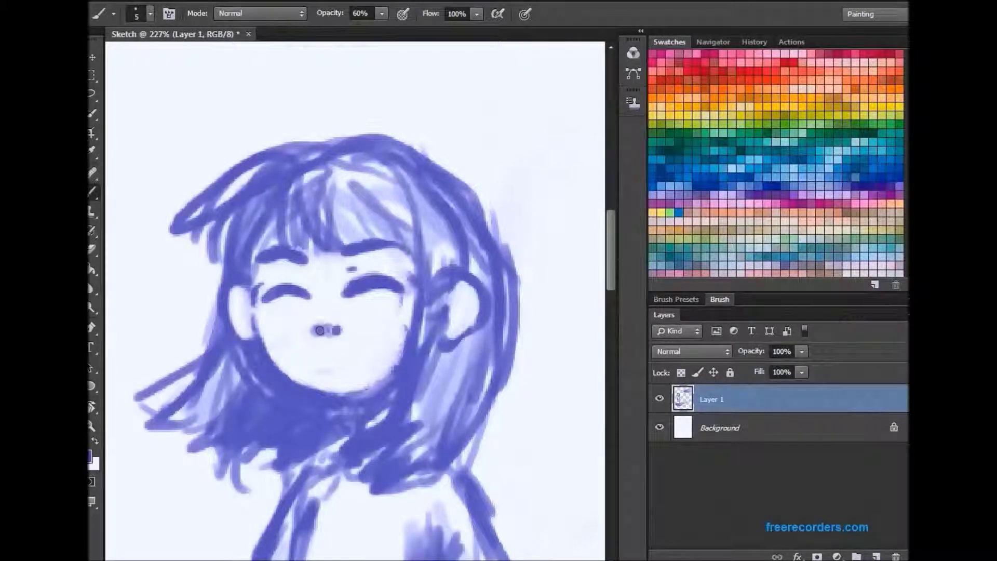
left_click(150, 13)
left_click(211, 131)
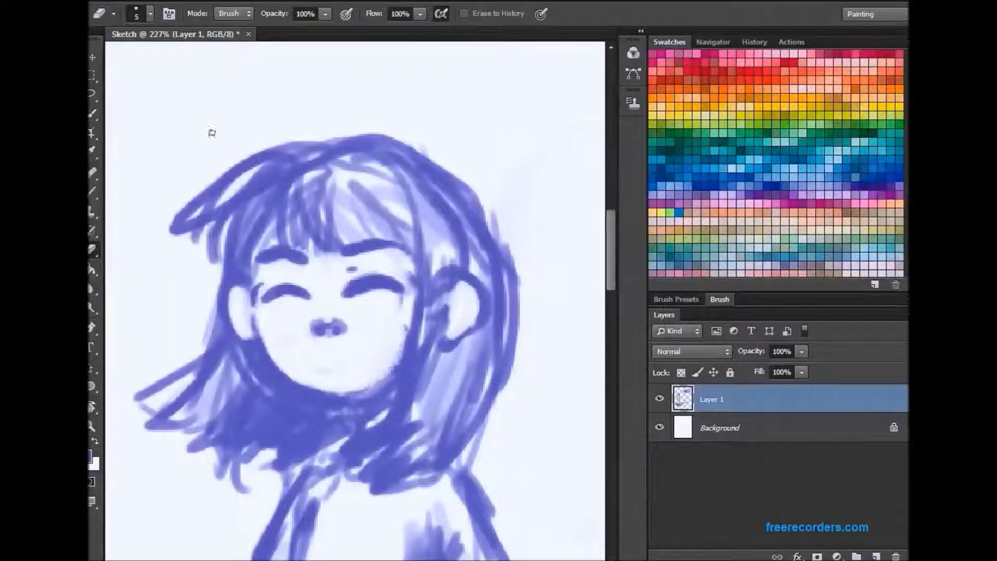
left_click_drag(359, 323, 395, 317)
Erase the old hair hanging on both sides of the girl's face and around her neck
key("e")
left_click_drag(197, 374, 239, 431)
left_click_drag(457, 270, 467, 343)
mouse_move(478, 234)
left_mouse_down()
mouse_move(499, 374)
mouse_move(395, 467)
left_mouse_up()
mouse_move(167, 374)
left_mouse_down()
mouse_move(283, 468)
mouse_move(207, 489)
left_mouse_up()
left_click_drag(156, 405, 291, 457)
left_click_drag(442, 171, 490, 234)
Outline windblown hair sweeping to the right and redraw the right ear, neck, shoulder line and neckline
key("b")
mouse_move(423, 151)
left_mouse_down()
mouse_move(528, 260)
mouse_move(503, 313)
left_mouse_up()
left_click_drag(540, 311, 459, 370)
left_click_drag(436, 283, 460, 312)
left_click_drag(397, 379, 469, 477)
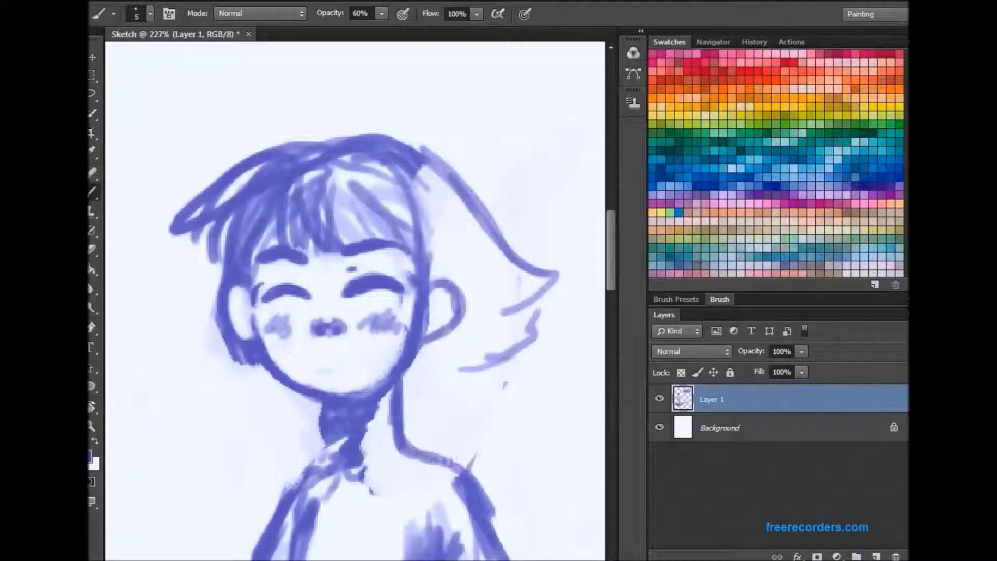
left_click_drag(348, 488, 415, 452)
left_click_drag(260, 371, 320, 418)
Add flowing strands to the windblown hair, the fringe and the left side of the head
left_click_drag(420, 166, 579, 244)
left_click_drag(442, 399, 564, 327)
left_click_drag(200, 244, 208, 338)
left_click_drag(430, 270, 466, 286)
left_click_drag(420, 182, 522, 291)
left_click_drag(296, 218, 366, 265)
left_click_drag(420, 166, 483, 223)
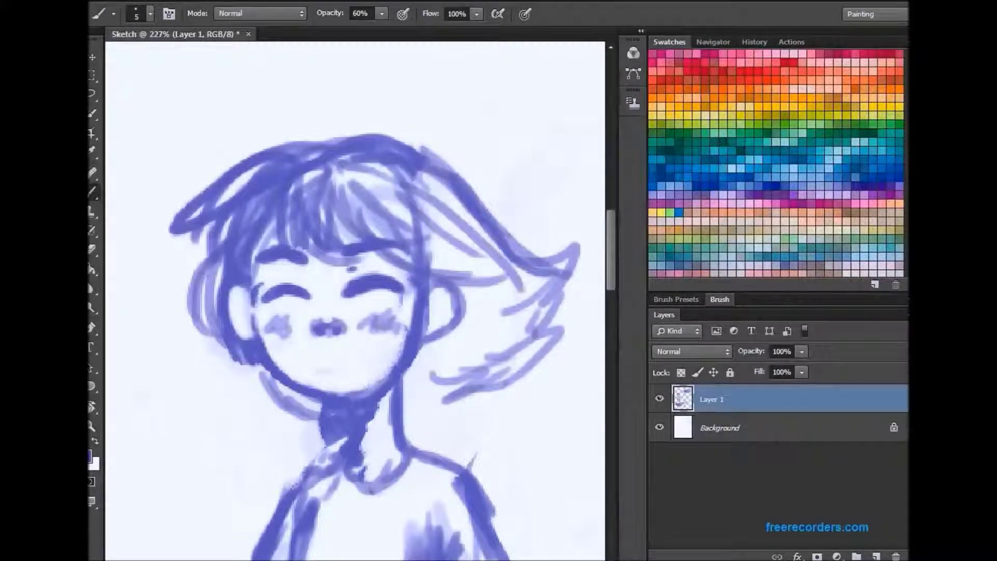
left_click_drag(332, 275, 509, 250)
left_click_drag(566, 285, 537, 325)
left_click_drag(524, 312, 415, 379)
left_click_drag(527, 348, 405, 405)
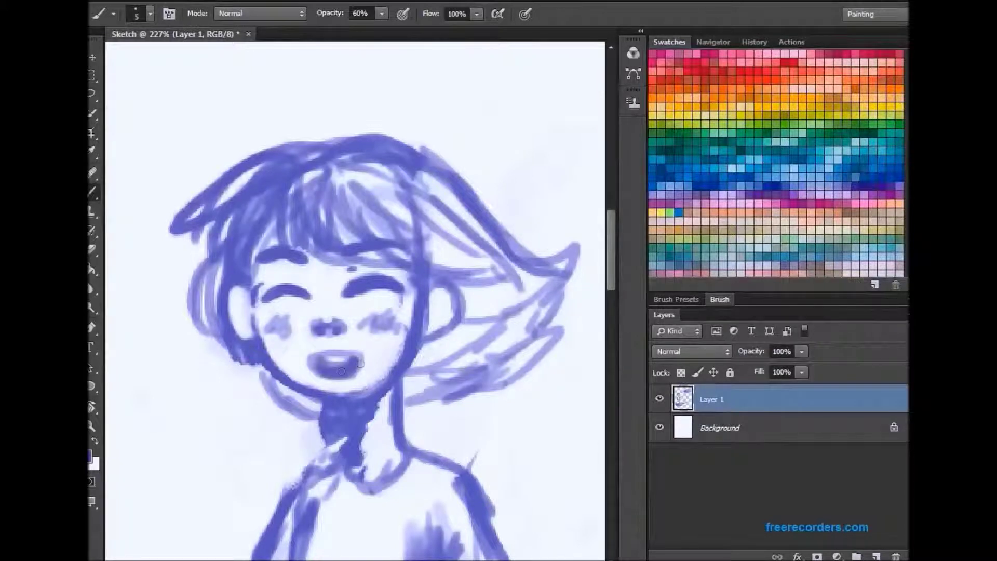
Select the area around the mouth with a rectangular marquee and move it slightly upward
left_click(93, 74)
left_click_drag(306, 322, 413, 387)
key("v")
left_click_drag(345, 358, 346, 343)
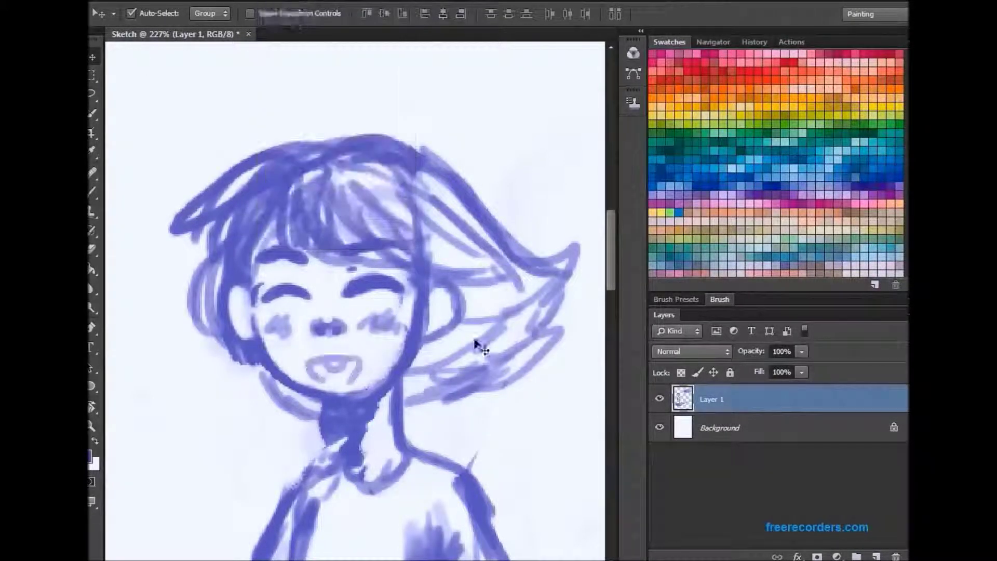
key("b")
left_click(150, 13)
key("Escape")
key("e")
Lasso the girl's head, move it slightly to the right over the neck, and deselect it
key("l")
mouse_move(136, 155)
left_mouse_down()
mouse_move(596, 319)
mouse_move(139, 176)
left_mouse_up()
key("v")
left_click_drag(349, 232, 368, 235)
key("ctrl+d")
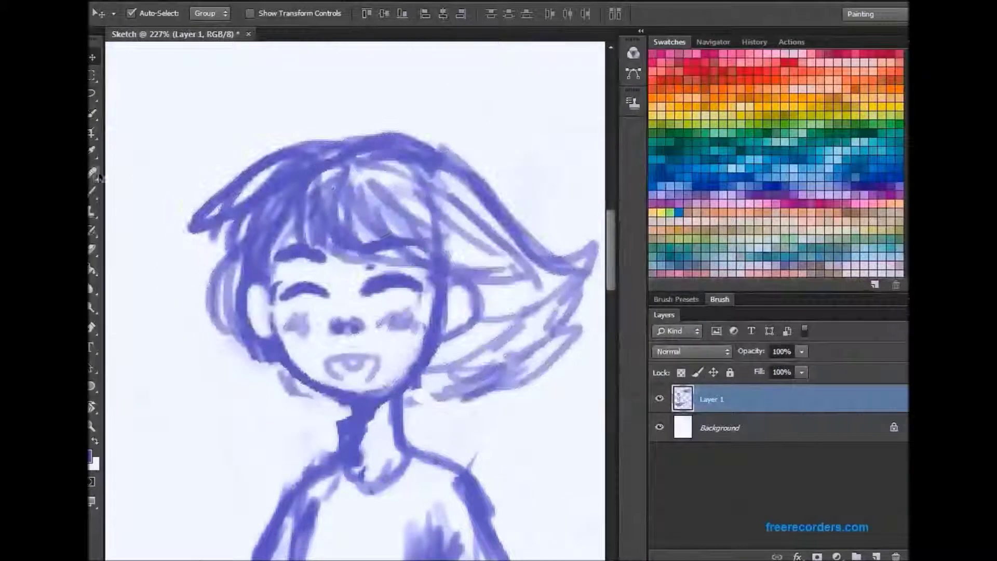
Redraw the hair around the jaw and left side, and reinforce the windblown strands on the right
key("b")
left_click_drag(272, 363, 337, 439)
left_click_drag(324, 395, 353, 429)
left_click_drag(405, 415, 563, 307)
left_click_drag(581, 244, 553, 327)
mouse_move(265, 260)
left_mouse_down()
mouse_move(197, 363)
mouse_move(294, 358)
left_mouse_up()
left_click_drag(278, 328, 301, 368)
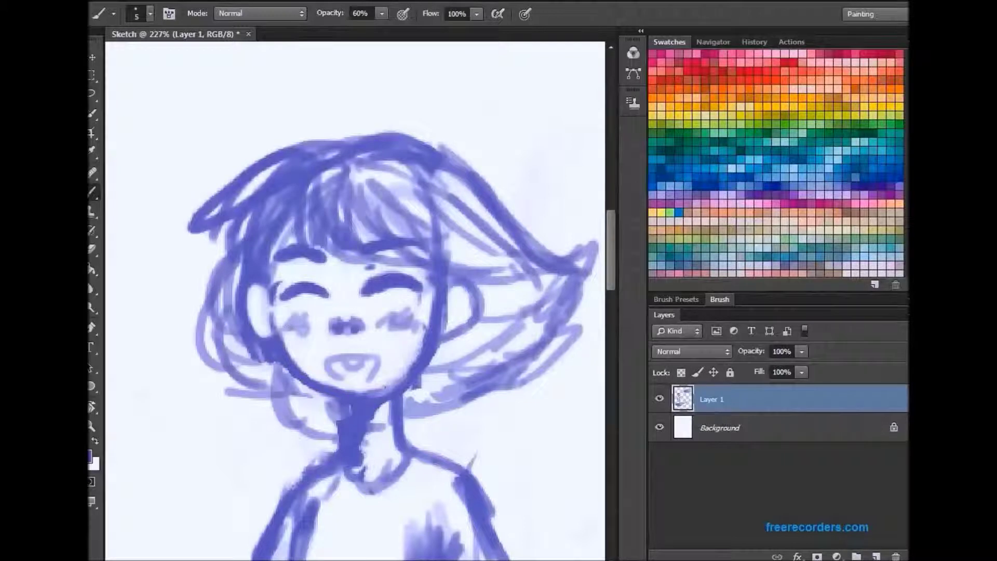
Redraw the dress outline and sleeves, and sketch the right arm stretched outward with a raised hand
key("z")
mouse_move(364, 260)
left_mouse_down()
mouse_move(290, 260)
mouse_move(387, 440)
mouse_move(200, 329)
mouse_move(224, 291)
left_mouse_up()
key("e")
key("b")
left_click_drag(200, 332, 200, 509)
left_click_drag(291, 280, 343, 476)
left_click_drag(392, 395, 337, 475)
left_click_drag(301, 238, 467, 311)
mouse_move(415, 283)
left_mouse_down()
mouse_move(488, 253)
mouse_move(462, 314)
left_mouse_up()
left_click_drag(376, 296, 431, 307)
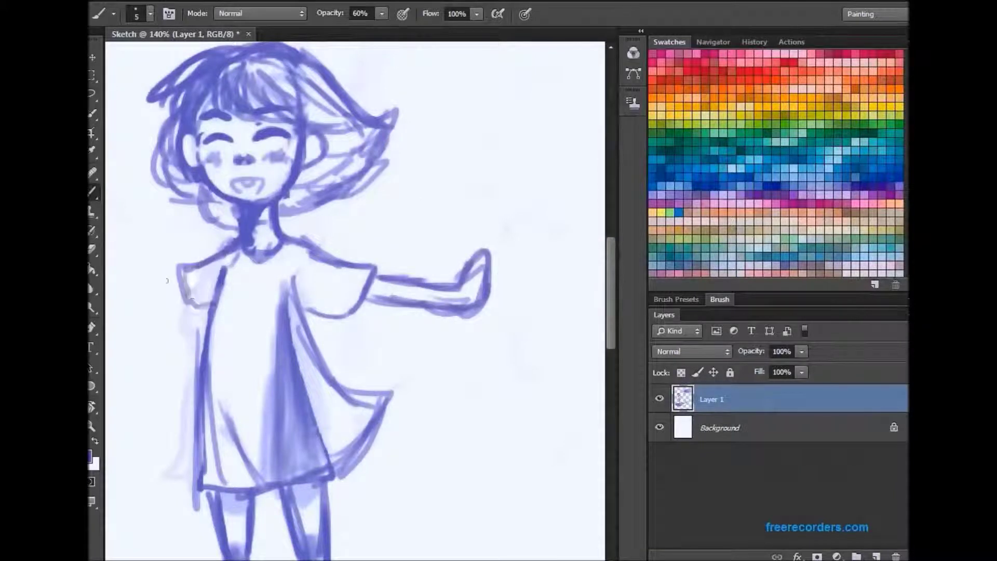
Set the brush opacity to 76% and reinforce the dress's windblown flare and folds on the right
left_click_drag(291, 283, 343, 384)
left_click_drag(390, 342, 322, 420)
key("7")
key("6")
left_click_drag(290, 299, 330, 444)
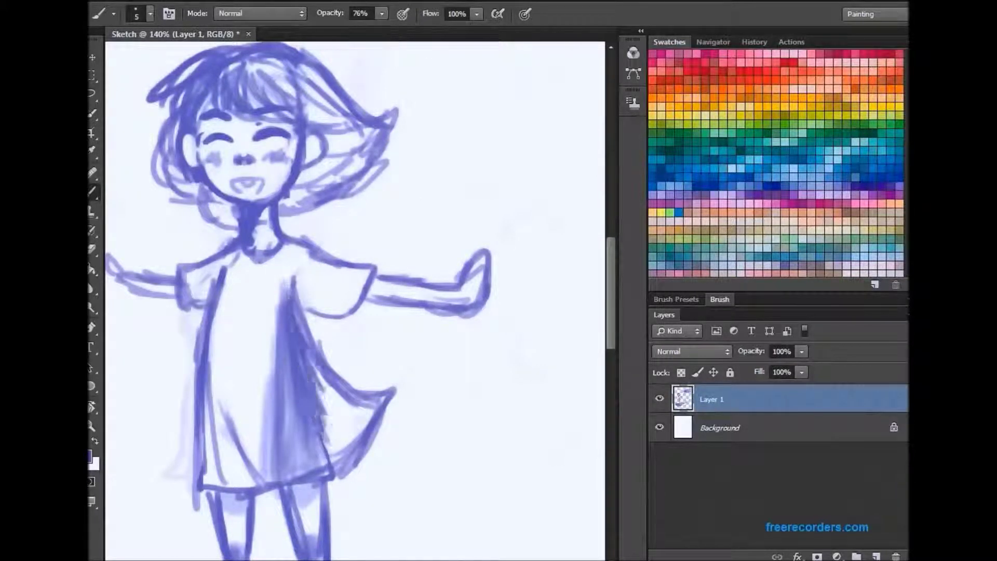
left_click_drag(384, 348, 312, 446)
left_click_drag(285, 293, 270, 498)
left_click_drag(392, 340, 317, 394)
left_click_drag(377, 384, 364, 465)
Erase the dark shading between the dress folds to lighten the skirt
key("e")
left_click_drag(294, 415, 293, 446)
left_click_drag(312, 348, 290, 478)
left_click_drag(286, 291, 291, 467)
key("b")
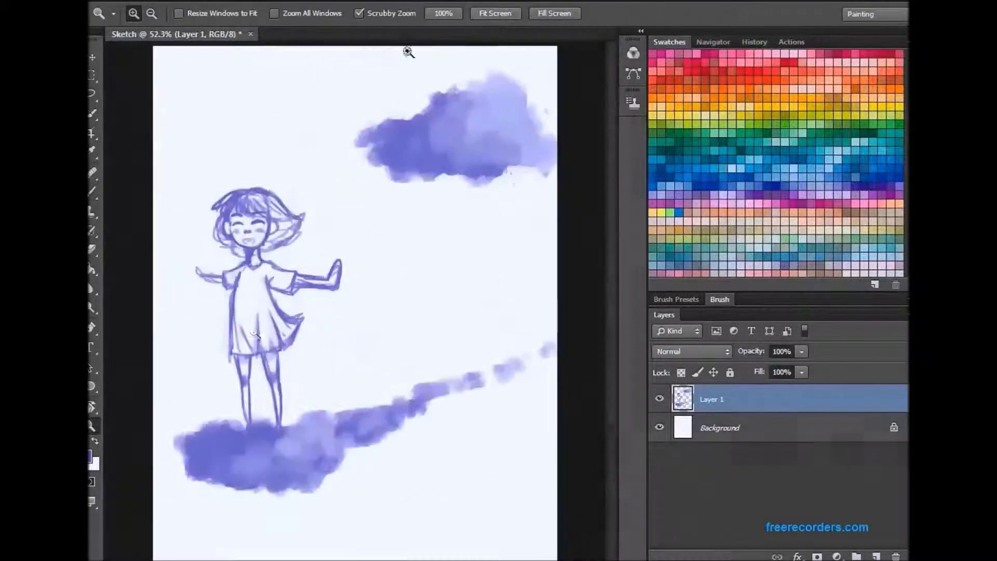
Erase the left outstretched arm and redraw it with the size 5 brush at 76% opacity
left_click(120, 305)
key("e")
key("shift+e")
mouse_move(182, 280)
left_mouse_down()
mouse_move(229, 293)
mouse_move(223, 314)
left_mouse_up()
key("b")
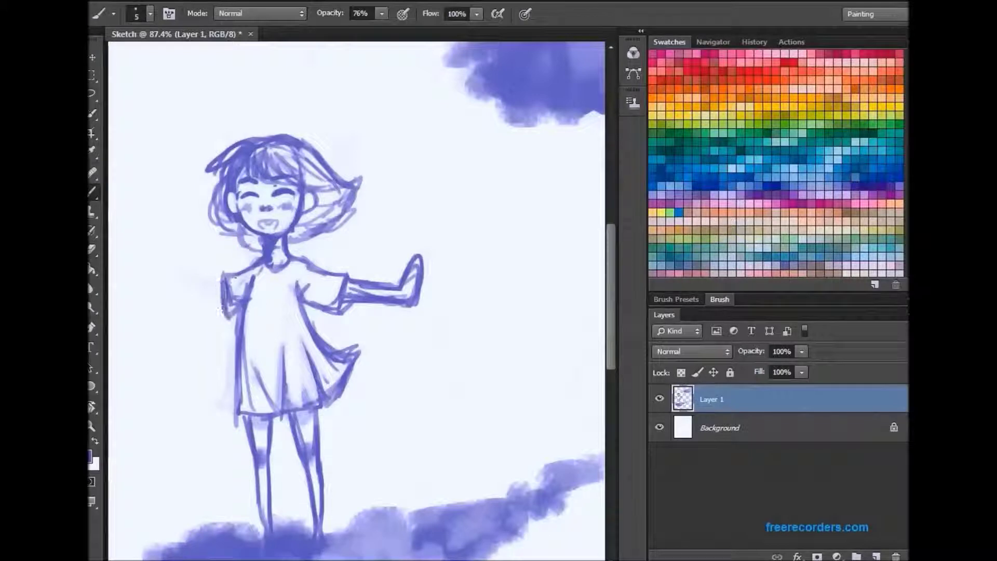
left_click(875, 556)
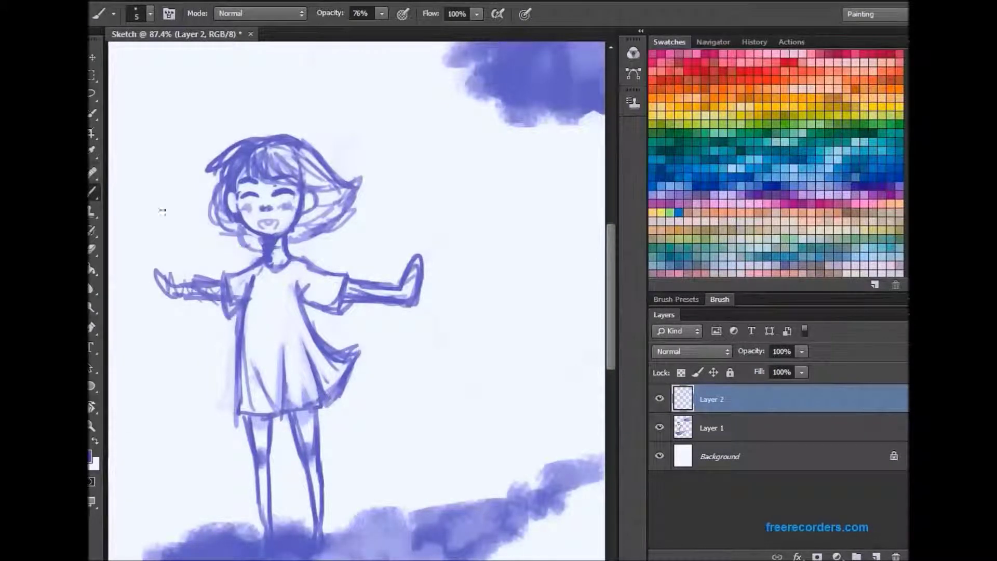
left_click(740, 425)
left_click(739, 396)
left_click(895, 555)
key("Return")
Erase the dark shading on the neck and clean up both of its sides with a size 17 eraser
key("z")
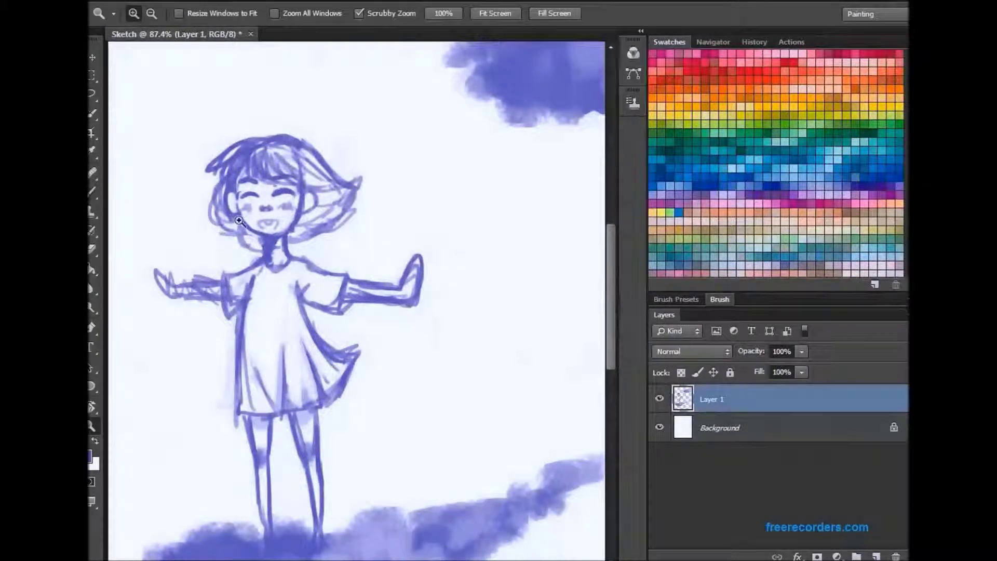
left_click_drag(234, 205, 291, 205)
key("e")
left_click_drag(312, 260, 401, 267)
mouse_move(312, 281)
left_mouse_down()
mouse_move(377, 371)
mouse_move(345, 356)
left_mouse_up()
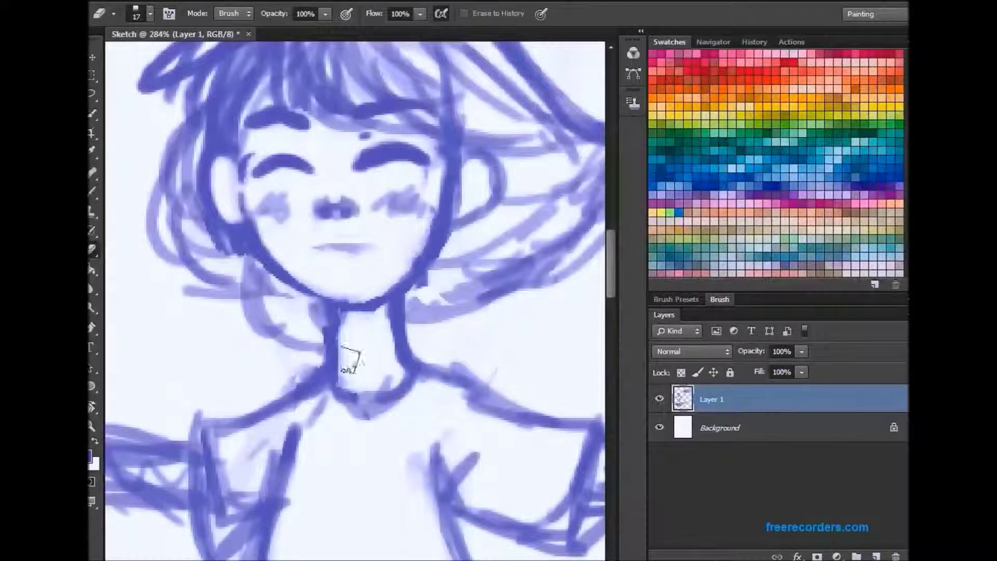
left_click_drag(317, 311, 319, 370)
left_click_drag(410, 296, 425, 363)
Redraw both sides of the neck and replace the right shoulder line with a cleaner stroke
key("b")
left_click_drag(334, 311, 328, 366)
left_click_drag(397, 298, 406, 354)
key("e")
mouse_move(519, 415)
left_mouse_down()
mouse_move(441, 405)
mouse_move(460, 379)
left_mouse_up()
key("b")
mouse_move(363, 317)
left_mouse_down()
mouse_move(395, 359)
mouse_move(520, 410)
left_mouse_up()
Erase old lines on the dress and redraw its sides and folds with the hem swept to the right
key("z")
mouse_move(312, 312)
left_mouse_down()
mouse_move(245, 308)
mouse_move(291, 309)
left_mouse_up()
key("e")
mouse_move(364, 343)
left_mouse_down()
mouse_move(332, 358)
mouse_move(370, 382)
mouse_move(301, 405)
mouse_move(410, 361)
left_mouse_up()
key("b")
left_click_drag(410, 363, 353, 410)
left_click_drag(268, 307, 268, 410)
mouse_move(300, 332)
left_mouse_down()
mouse_move(366, 384)
mouse_move(403, 363)
left_mouse_up()
Shade the sleeves and the neck under the chin with a size 17 brush at 48% opacity
key("4")
key("8")
left_click(150, 14)
double_click(135, 171)
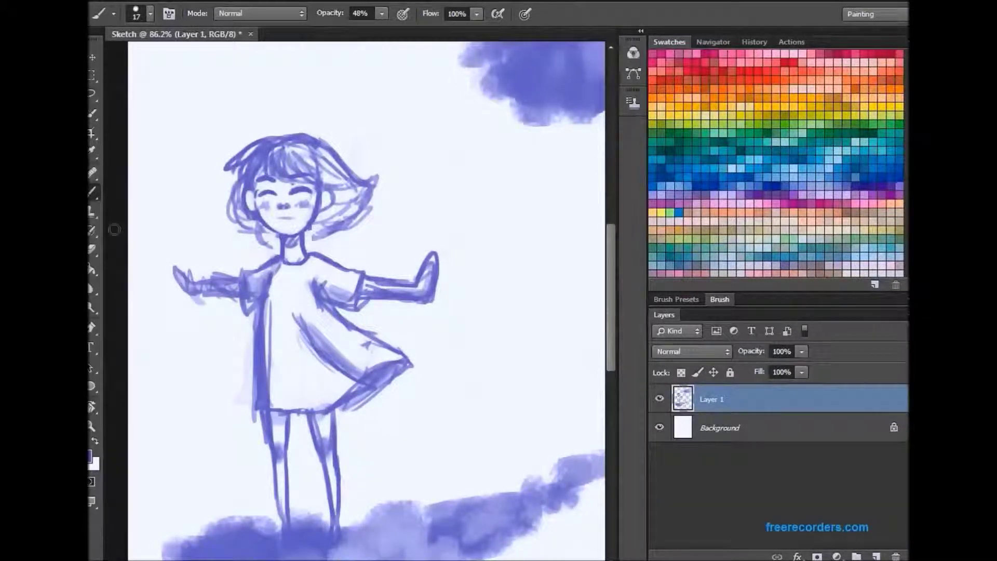
Erase the girl's eyes, nose, cheeks and mouth with a size 19 eraser, keeping the eyebrows
key("z")
left_click(266, 171)
key("e")
left_click(149, 14)
double_click(119, 172)
left_click_drag(396, 249, 288, 266)
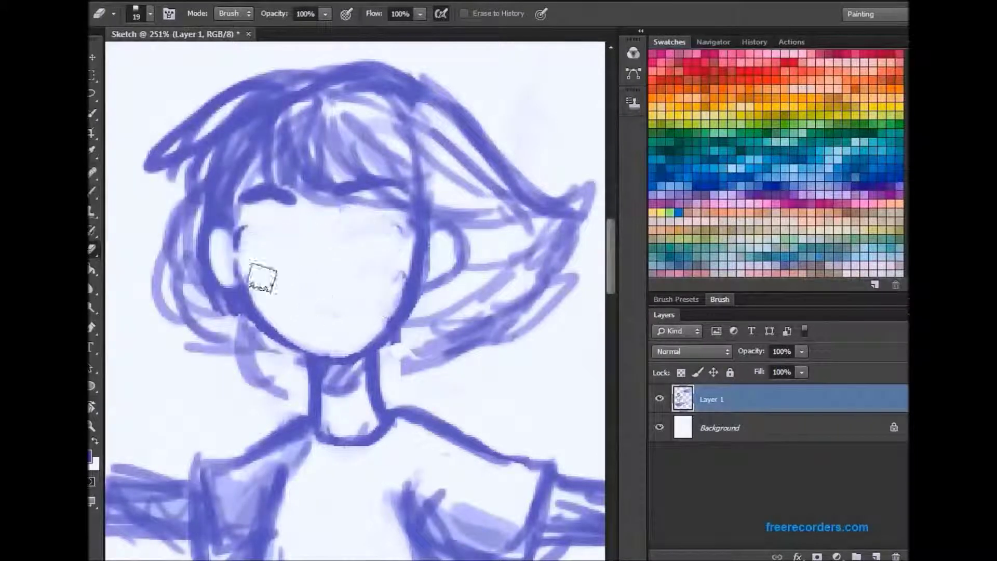
left_click_drag(400, 228, 401, 329)
Draw a vertical centre guideline and a horizontal eye guideline across the face with a size 7 brush
key("b")
left_click(149, 14)
double_click(119, 171)
left_click_drag(318, 192, 336, 357)
left_click_drag(288, 257, 356, 258)
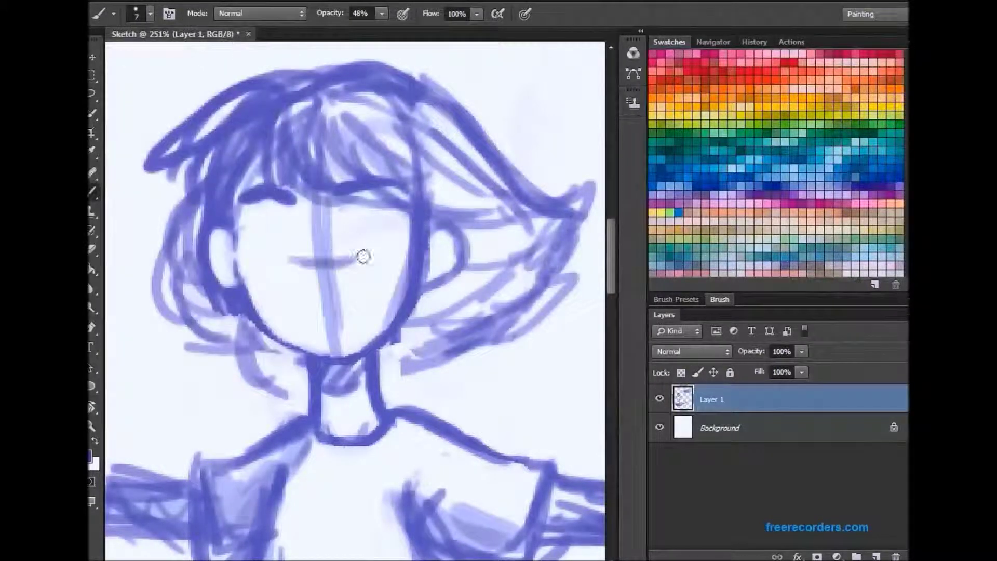
Draw one open eye and one winking eye with a size 3 brush, and erase the face guidelines
left_click(149, 14)
double_click(107, 171)
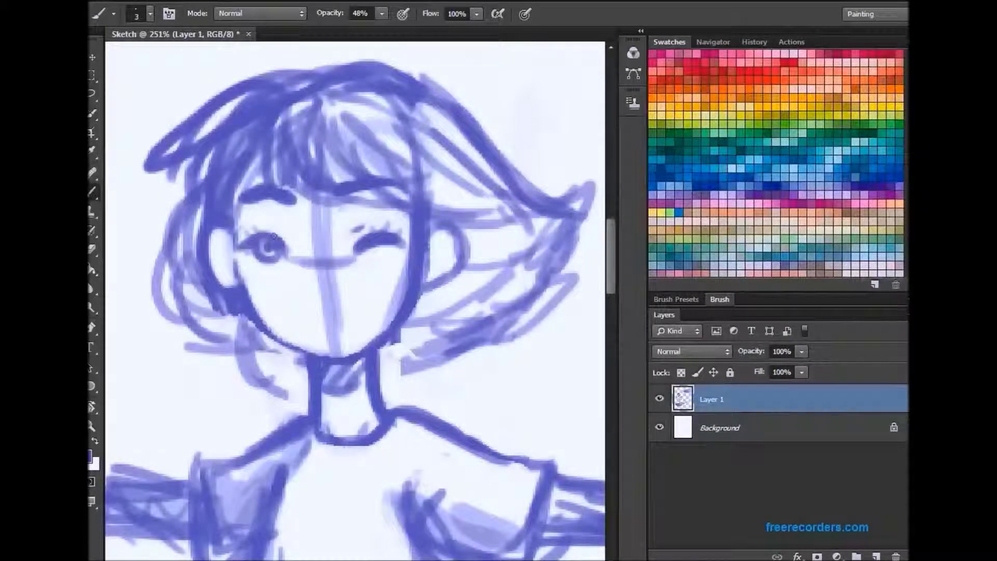
key("e")
left_click(149, 13)
double_click(107, 172)
mouse_move(322, 197)
left_mouse_down()
mouse_move(338, 256)
mouse_move(430, 145)
mouse_move(310, 271)
mouse_move(307, 260)
mouse_move(260, 256)
mouse_move(287, 255)
left_mouse_up()
Draw the nose, open mouth and cheek marks, and rework the open left eye with a dark iris and lashes
key("b")
key("e")
key("b")
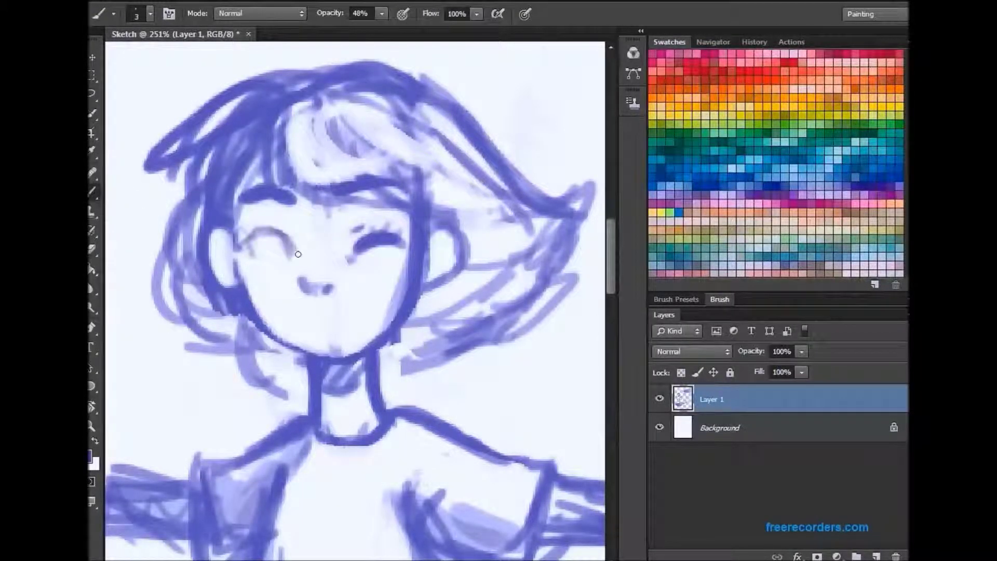
key("e")
left_click_drag(359, 261, 387, 258)
key("b")
left_click_drag(262, 232, 296, 255)
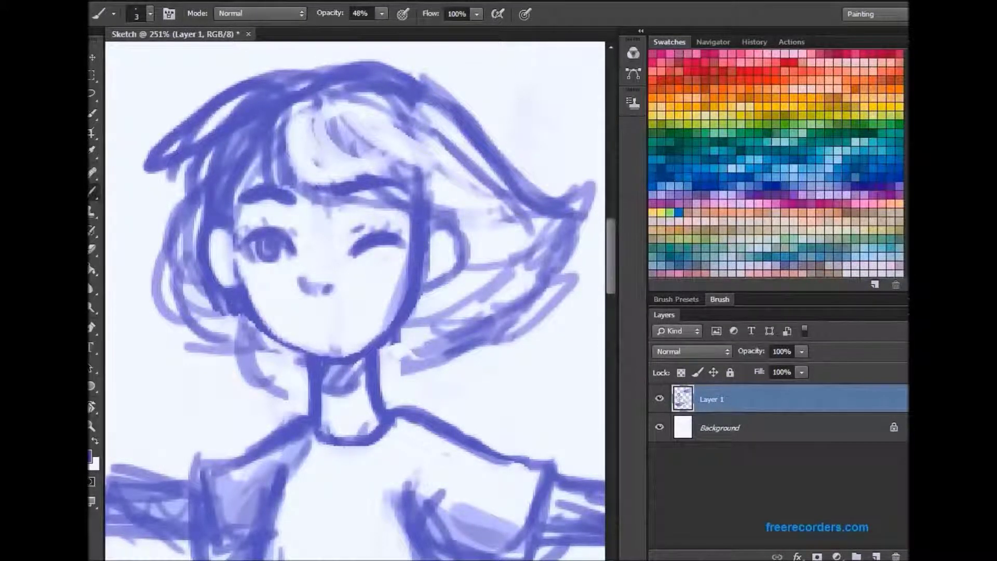
left_click_drag(297, 314, 347, 313)
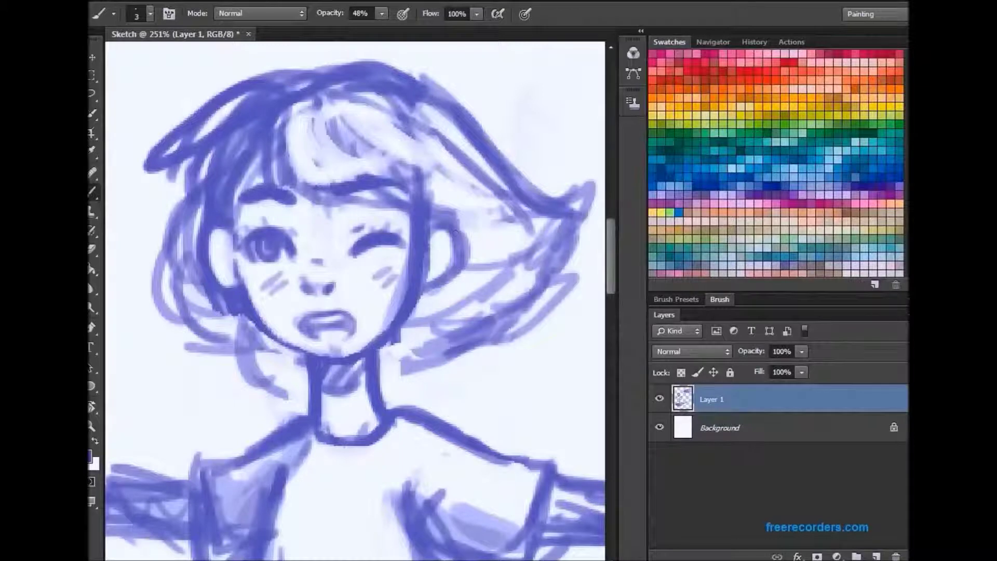
Erase the dense strands inside the fringe and side hair to open up light areas
key("e")
mouse_move(335, 136)
left_mouse_down()
mouse_move(418, 196)
mouse_move(441, 311)
mouse_move(249, 156)
mouse_move(445, 139)
mouse_move(206, 322)
mouse_move(252, 363)
left_mouse_up()
key("b")
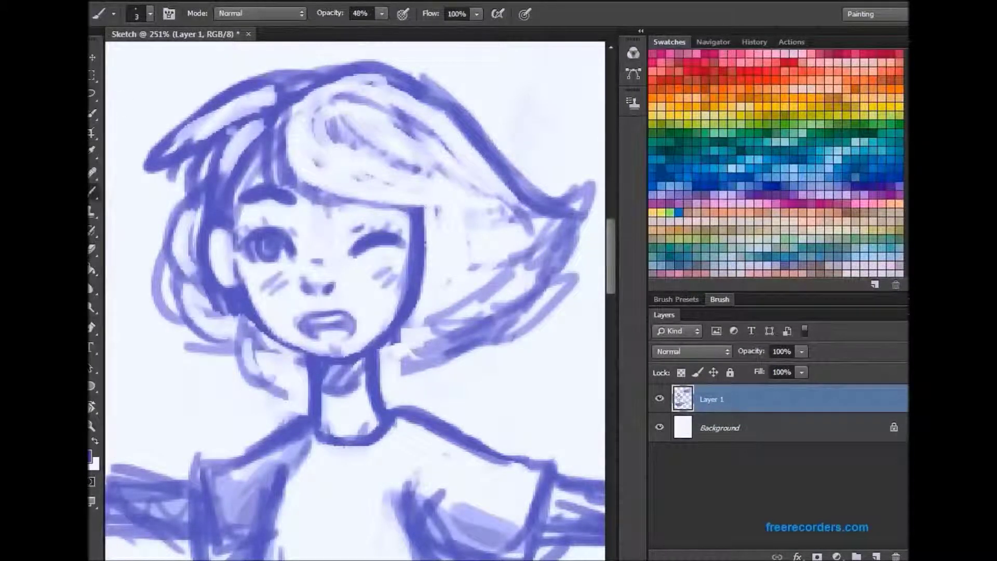
Clean up the fringe, draw its strand lines with a size 3 brush at 53% opacity, and add the ear beside the winking eye
left_click_drag(184, 270, 218, 333)
left_click_drag(291, 130, 425, 203)
key("5")
key("3")
left_click_drag(343, 171, 451, 208)
left_click_drag(291, 109, 457, 202)
mouse_move(307, 86)
left_mouse_down()
mouse_move(385, 149)
mouse_move(300, 118)
mouse_move(340, 195)
mouse_move(318, 174)
mouse_move(413, 204)
mouse_move(416, 173)
mouse_move(300, 119)
mouse_move(390, 134)
mouse_move(374, 93)
mouse_move(527, 239)
mouse_move(447, 249)
mouse_move(400, 356)
left_mouse_up()
key("e")
key("b")
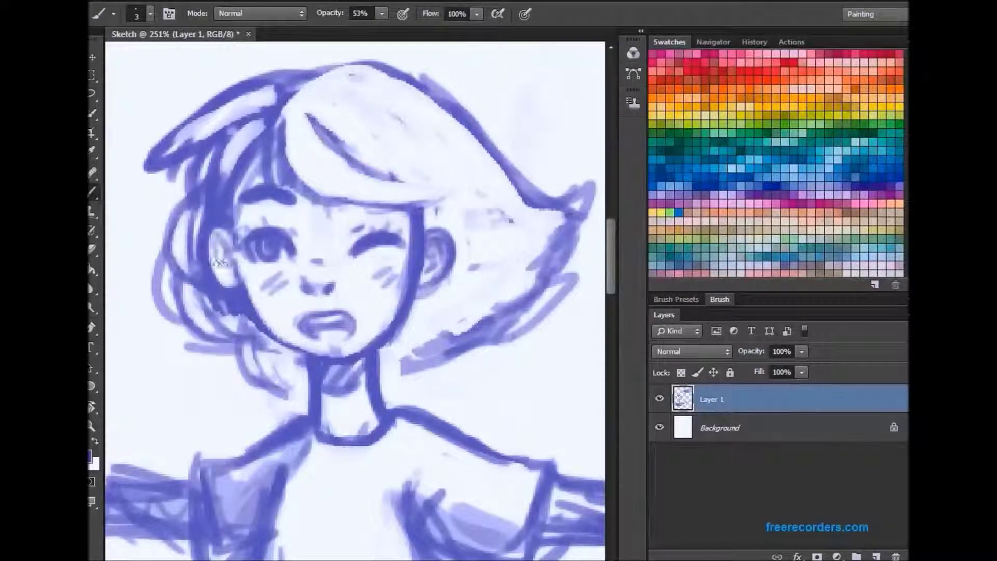
Detail the ear beside the open eye and erase the pointed hair spike above it to reshape that side of the head
left_click_drag(283, 118, 290, 156)
left_click_drag(288, 93, 447, 194)
left_click_drag(228, 127, 169, 155)
key("e")
mouse_move(223, 120)
left_mouse_down()
mouse_move(145, 177)
mouse_move(249, 109)
left_mouse_up()
mouse_move(249, 109)
left_mouse_down()
mouse_move(291, 70)
mouse_move(171, 150)
mouse_move(187, 192)
left_mouse_up()
key("s")
left_click(251, 83)
left_click(475, 225)
Draw a curved tuft at the crown and windblown strands sweeping off the top of the fringe with a size 3 brush
key("b")
mouse_move(270, 99)
left_mouse_down()
mouse_move(184, 73)
mouse_move(272, 101)
left_mouse_up()
left_click_drag(156, 83, 462, 148)
left_click_drag(312, 73, 488, 157)
left_click_drag(415, 134, 519, 150)
mouse_move(431, 148)
left_mouse_down()
mouse_move(512, 160)
mouse_move(519, 136)
left_mouse_up()
key("e")
key("b")
left_click_drag(491, 97, 451, 124)
left_click_drag(481, 122, 545, 153)
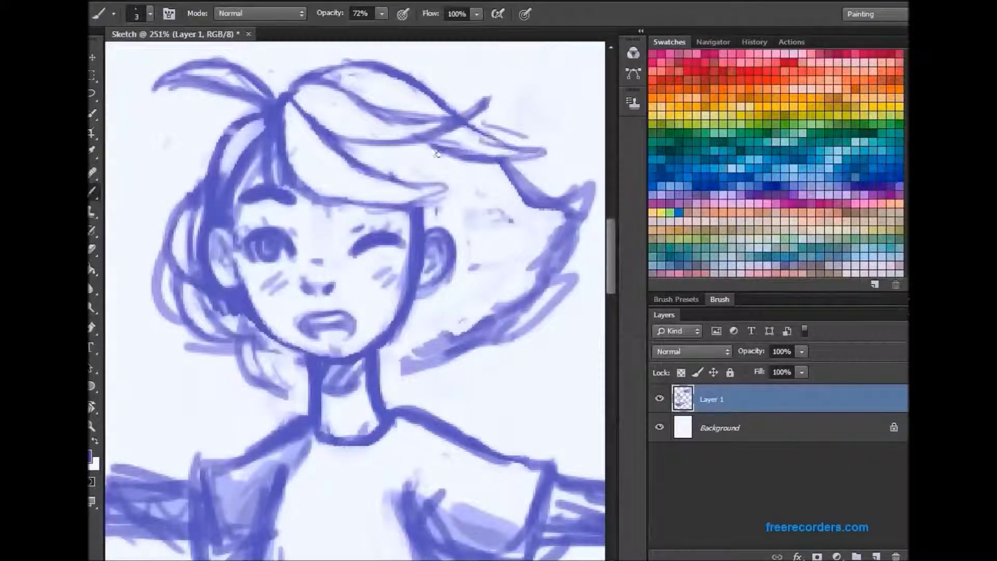
Replace the heavy outline of the windblown side hair with thin layered strands ending in flying tips behind the ear
left_click_drag(434, 150, 465, 239)
left_click_drag(384, 150, 431, 182)
left_click_drag(595, 182, 467, 218)
left_click_drag(502, 169, 596, 185)
left_click_drag(563, 200, 493, 259)
mouse_move(468, 316)
left_mouse_down()
mouse_move(384, 358)
mouse_move(426, 306)
mouse_move(569, 252)
mouse_move(514, 221)
left_mouse_up()
key("e")
mouse_move(582, 239)
left_mouse_down()
mouse_move(590, 169)
mouse_move(590, 218)
mouse_move(507, 227)
mouse_move(597, 189)
mouse_move(532, 214)
left_mouse_up()
key("b")
left_click_drag(483, 128, 550, 152)
left_click_drag(438, 247, 542, 211)
mouse_move(456, 268)
left_mouse_down()
mouse_move(548, 229)
mouse_move(584, 265)
left_mouse_up()
left_click_drag(451, 287, 566, 270)
mouse_move(498, 281)
left_mouse_down()
mouse_move(597, 286)
mouse_move(602, 273)
left_mouse_up()
Shade the hair and both cheeks with a size 9 brush at 48% opacity
key("4")
key("8")
key("bracketright")
key("bracketright")
key("bracketright")
key("bracketright")
key("bracketright")
key("bracketright")
left_click_drag(381, 178, 327, 187)
mouse_move(294, 153)
left_mouse_down()
mouse_move(341, 100)
mouse_move(447, 124)
mouse_move(425, 173)
mouse_move(483, 167)
left_mouse_up()
mouse_move(478, 218)
left_mouse_down()
mouse_move(564, 239)
mouse_move(426, 213)
left_mouse_up()
left_click_drag(394, 332, 441, 358)
mouse_move(412, 332)
left_mouse_down()
mouse_move(487, 308)
mouse_move(493, 271)
mouse_move(457, 291)
left_mouse_up()
left_click_drag(260, 122, 177, 270)
left_click_drag(194, 309, 218, 324)
left_click_drag(368, 284, 395, 277)
left_click_drag(254, 280, 283, 291)
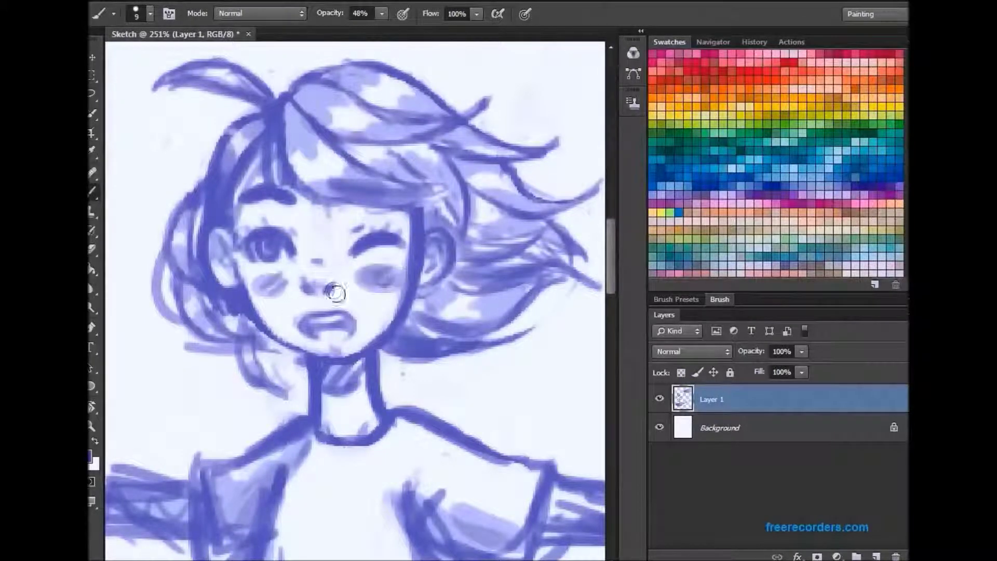
Refine the nose and mouth, shade the face lightly at 19% opacity, and erase the stray strand beside the neck
key("e")
right_click(119, 251)
key("Escape")
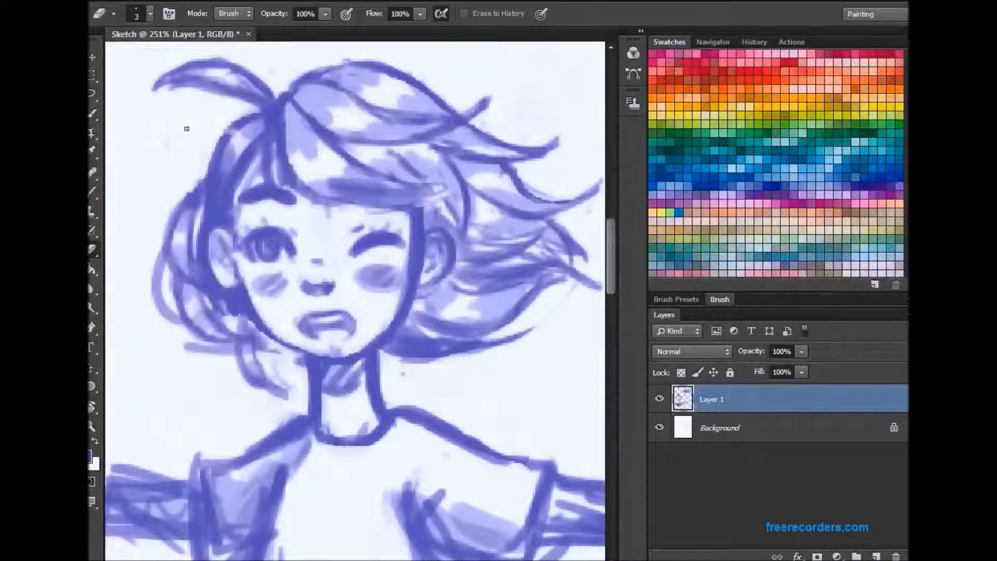
key("b")
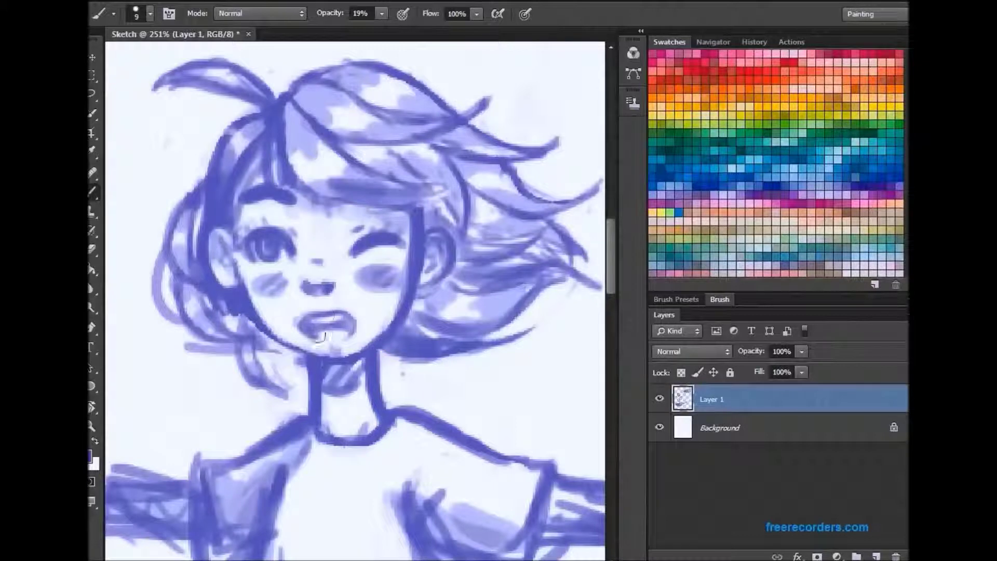
key("e")
key("b")
right_click(290, 393)
key("Escape")
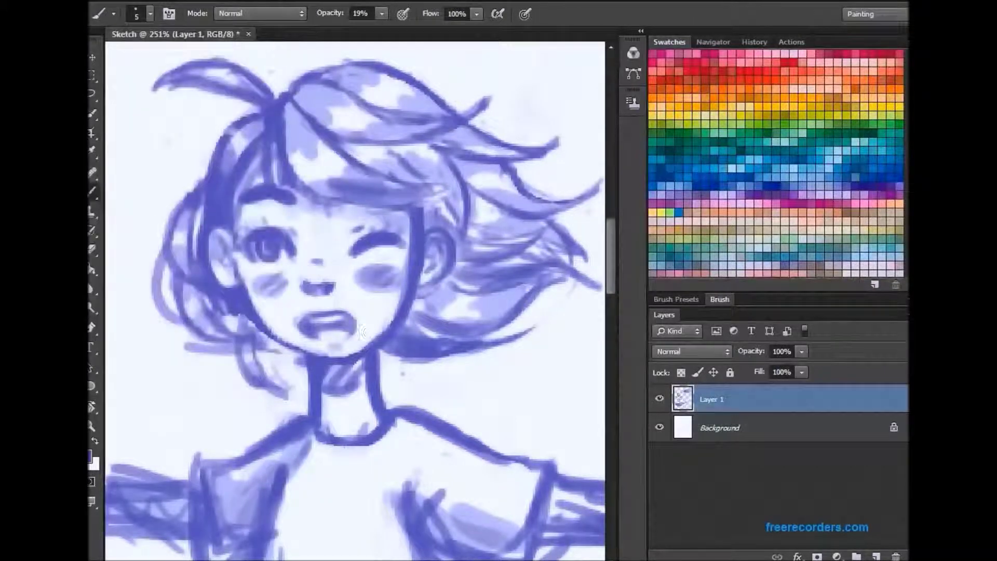
key("e")
key("b")
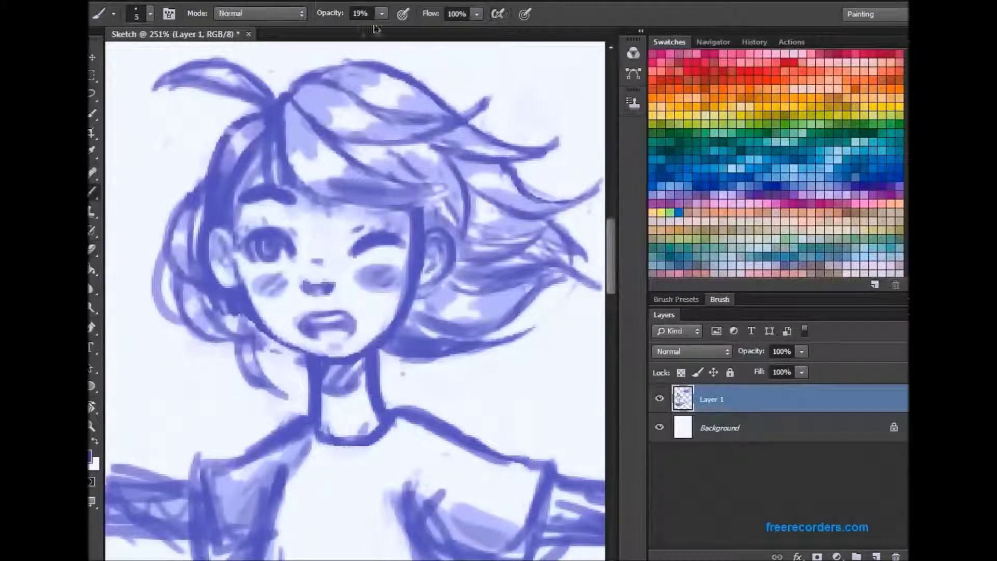
key("e")
Shorten the neck by erasing its lines, moving the selected head down onto the shoulders, and shading the neck at 25% opacity
scroll(402, 374, "down", 5)
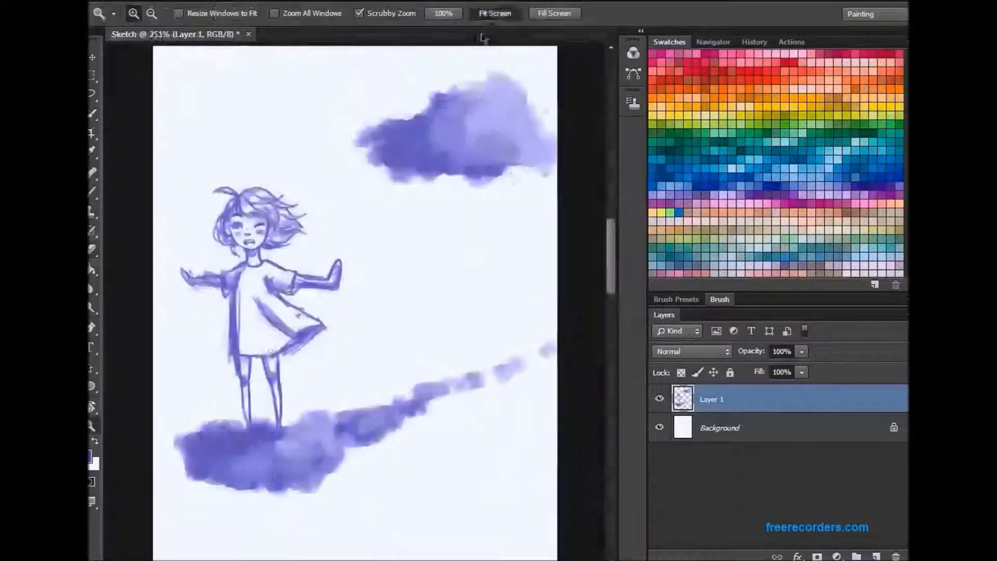
scroll(318, 262, "up", 4)
right_click(106, 218)
left_click_drag(358, 254, 336, 278)
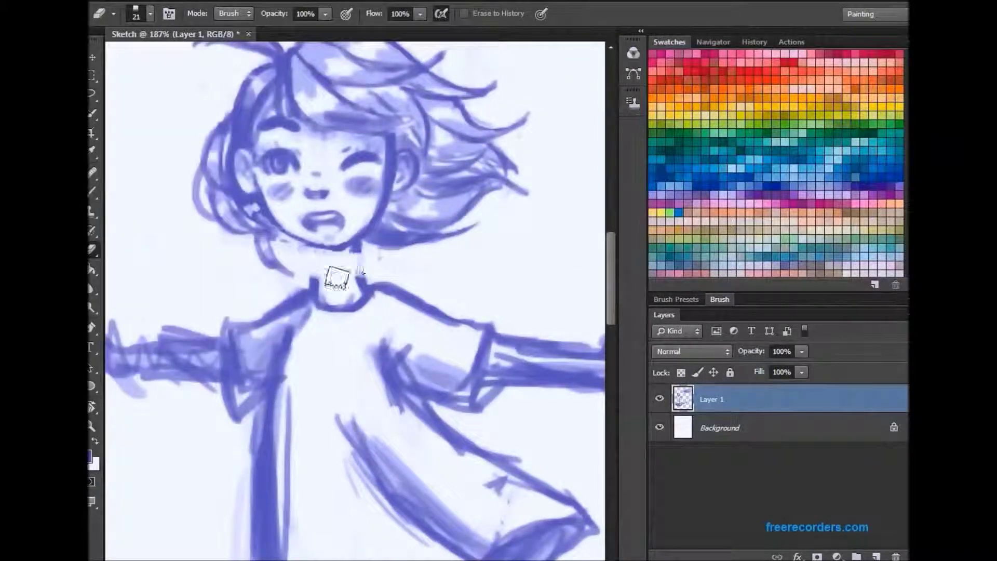
key("b")
left_click_drag(309, 245, 340, 253)
key("l")
mouse_move(517, 44)
left_mouse_down()
mouse_move(519, 249)
mouse_move(207, 244)
left_mouse_up()
key("v")
left_click_drag(329, 138, 332, 155)
key("ctrl+d")
key("b")
key("2")
key("5")
left_click_drag(318, 276, 355, 274)
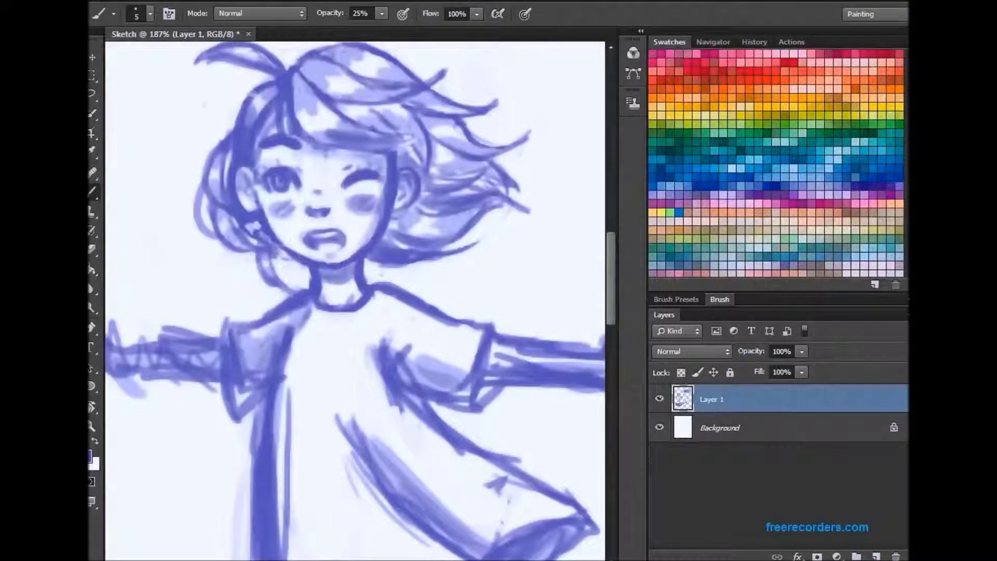
Erase the thick side of the dress below the open-eye side's arm and redraw it as a single line at 74% opacity
key("e")
scroll(170, 310, "down", 2)
mouse_move(431, 257)
left_mouse_down()
mouse_move(452, 364)
mouse_move(413, 539)
mouse_move(415, 311)
mouse_move(423, 415)
left_mouse_up()
key("b")
key("7")
key("4")
left_click_drag(415, 317, 431, 457)
key("e")
mouse_move(384, 272)
left_mouse_down()
mouse_move(405, 224)
mouse_move(448, 256)
left_mouse_up()
left_click_drag(438, 404, 381, 334)
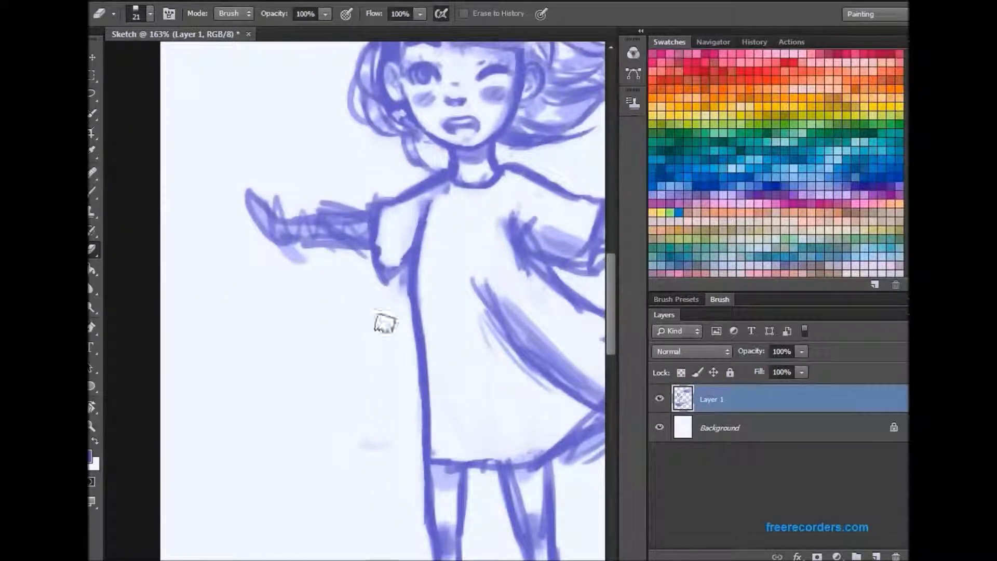
Erase the scribbled sleeve and arm on the open-eye side and redraw them with a raised hand using a size 5 brush
mouse_move(400, 208)
left_mouse_down()
mouse_move(389, 272)
mouse_move(458, 207)
mouse_move(440, 178)
left_mouse_up()
key("b")
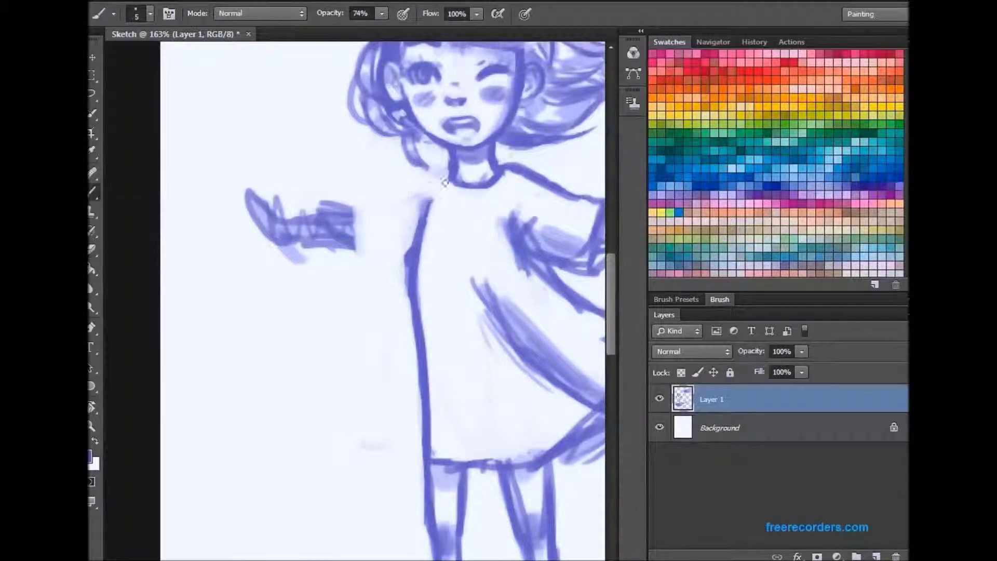
key("e")
mouse_move(138, 238)
left_mouse_down()
mouse_move(349, 262)
mouse_move(400, 227)
mouse_move(390, 222)
left_mouse_up()
key("b")
left_click_drag(358, 194, 363, 266)
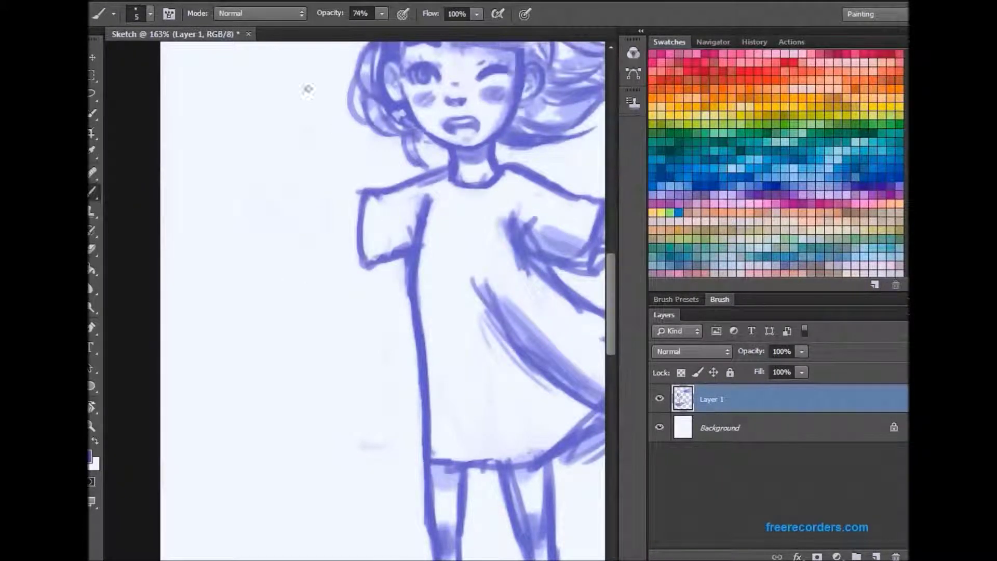
left_click_drag(313, 227, 293, 224)
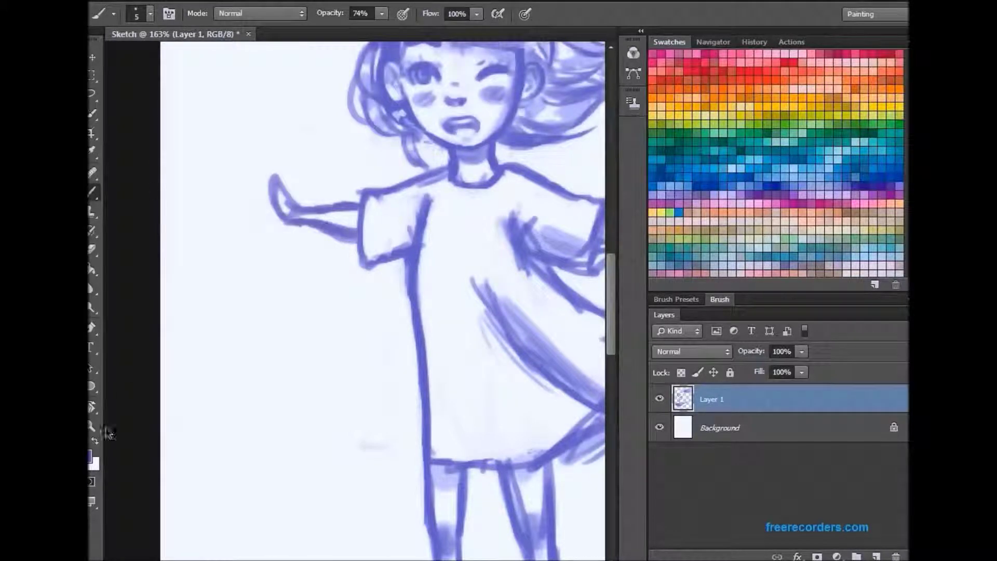
Select the redrawn forearm and hand with the Lasso, lengthen them outward with Free Transform, and deselect
mouse_move(181, 306)
left_mouse_down()
mouse_move(223, 266)
mouse_move(183, 305)
left_mouse_up()
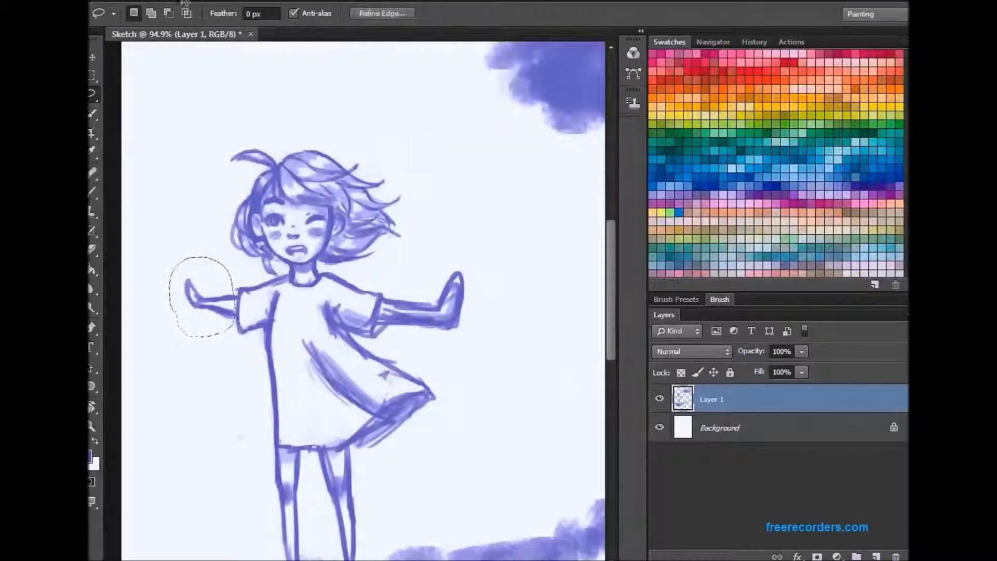
left_click(138, 1)
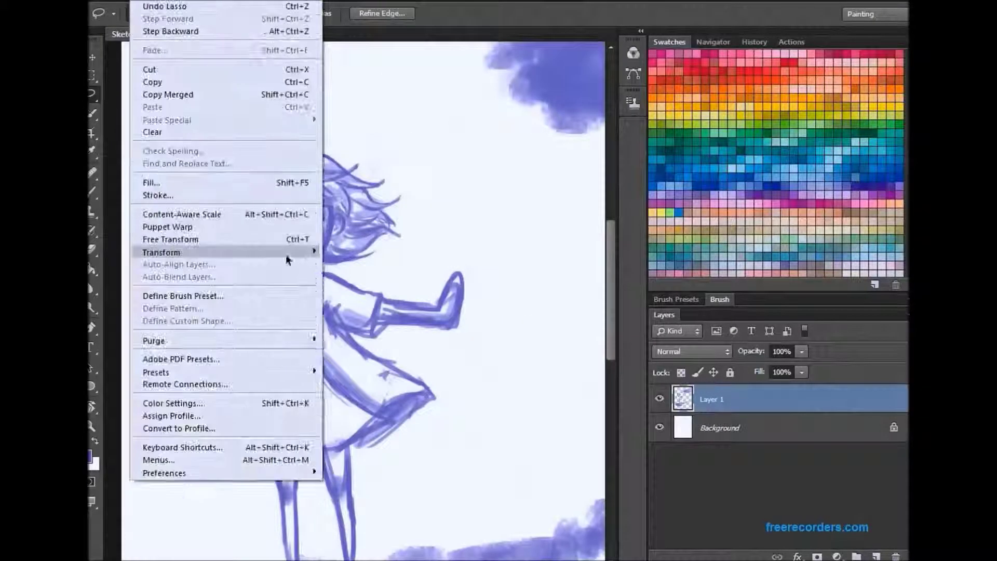
left_click(286, 240)
left_click_drag(167, 256, 127, 251)
key("Return")
left_click(117, 1)
left_click(223, 27)
key("b")
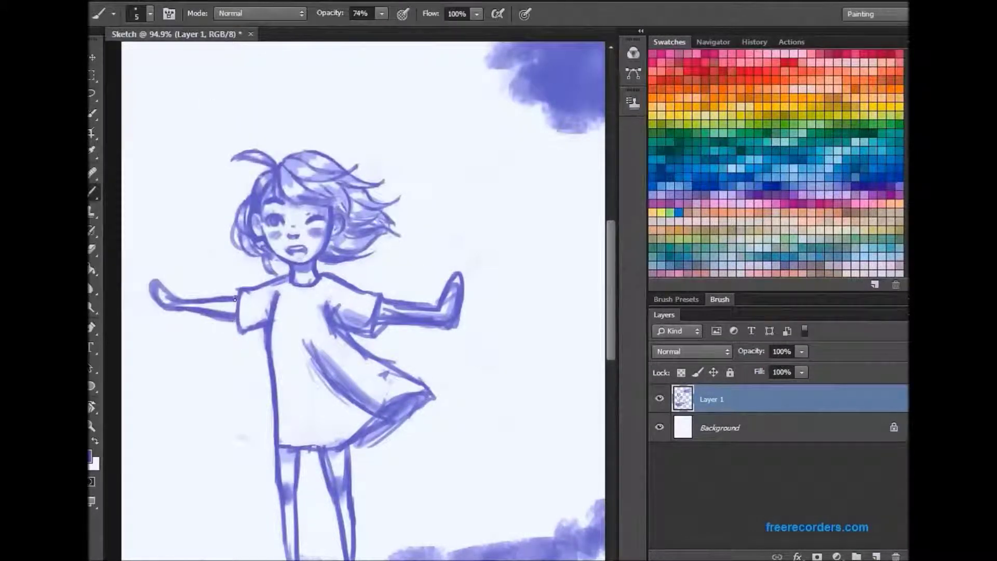
Shade the sleeve on the open-eye side and the billowing dress fold at 38% opacity
left_click(249, 152, "alt")
key("3")
key("8")
left_click_drag(263, 324, 252, 302)
mouse_move(321, 348)
left_mouse_down()
mouse_move(410, 400)
mouse_move(325, 440)
left_mouse_up()
key("e")
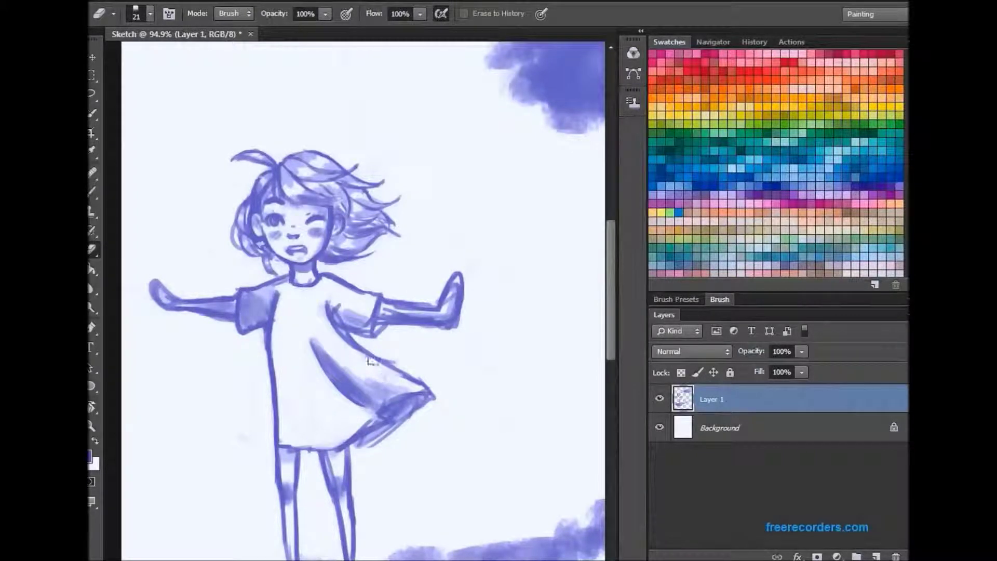
Darken the dress fold and the tip of the flared hem with a size 9 brush at 72% opacity
key("b")
right_click(358, 402)
key("Escape")
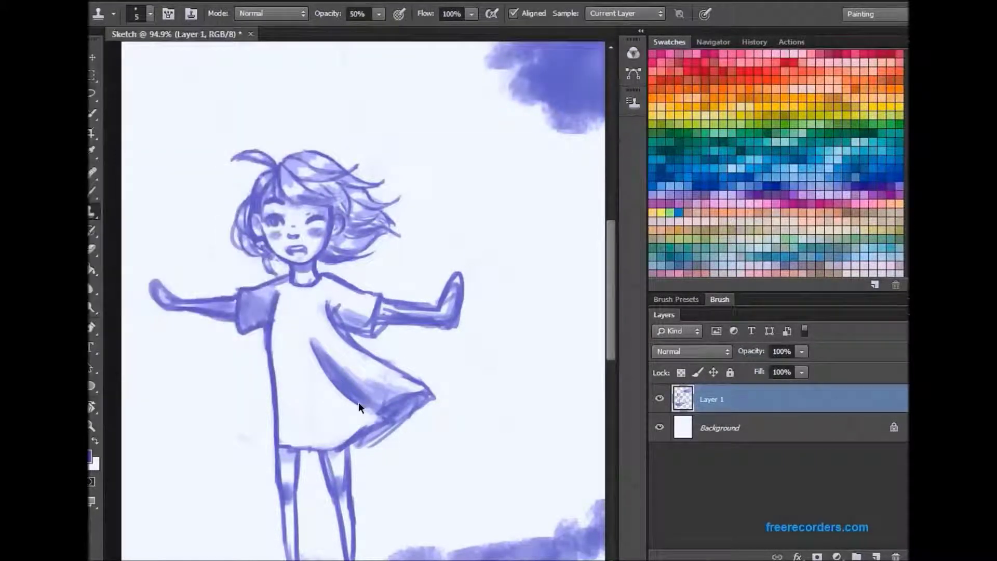
key("7")
key("2")
right_click(358, 402)
key("Escape")
left_click_drag(351, 420, 420, 386)
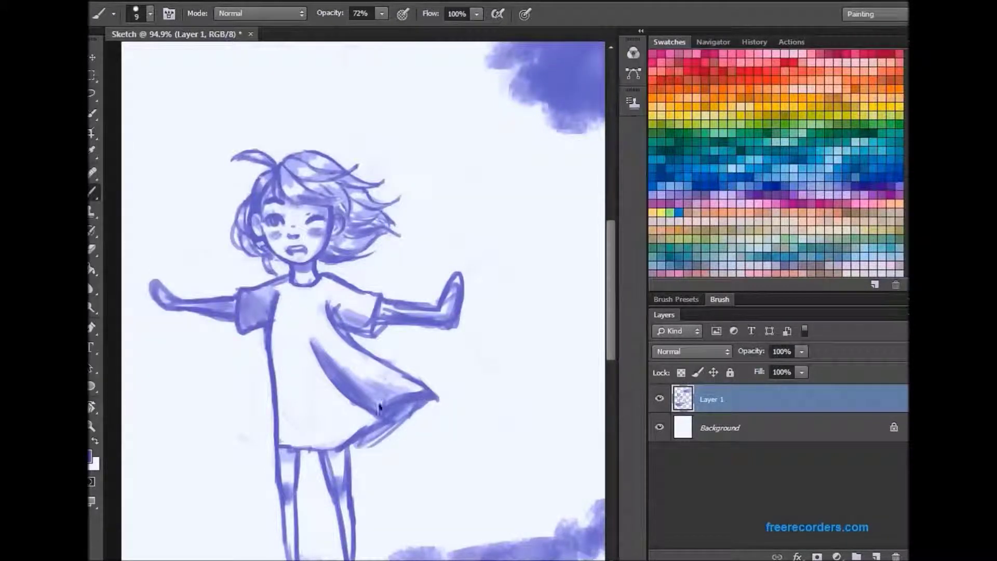
Erase the messy underside of the flared hem, set the eraser opacity to 62%, and redraw the underside as a clean dark fold
key("e")
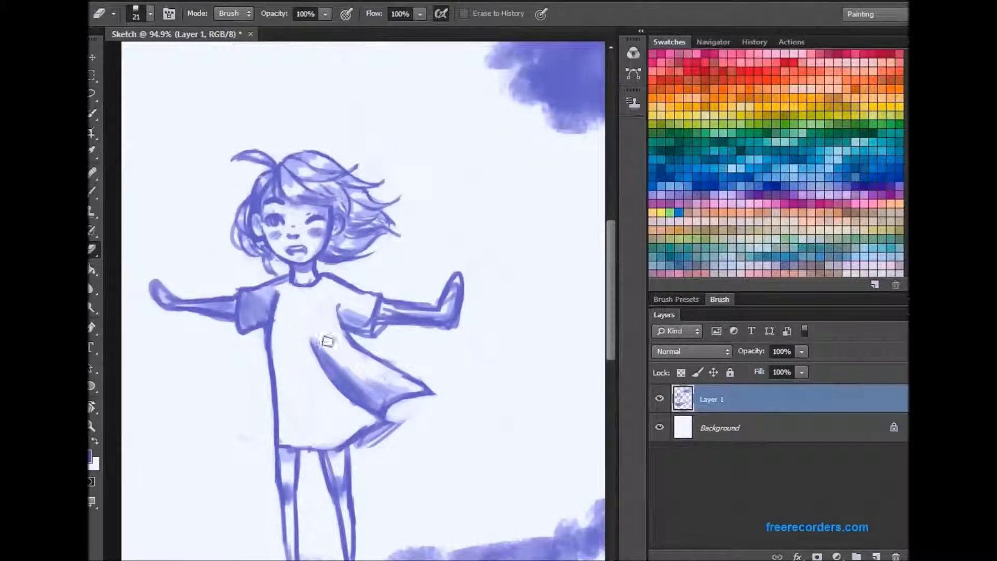
left_click(325, 15)
left_click_drag(312, 32, 267, 31)
left_click_drag(326, 19, 349, 21)
key("b")
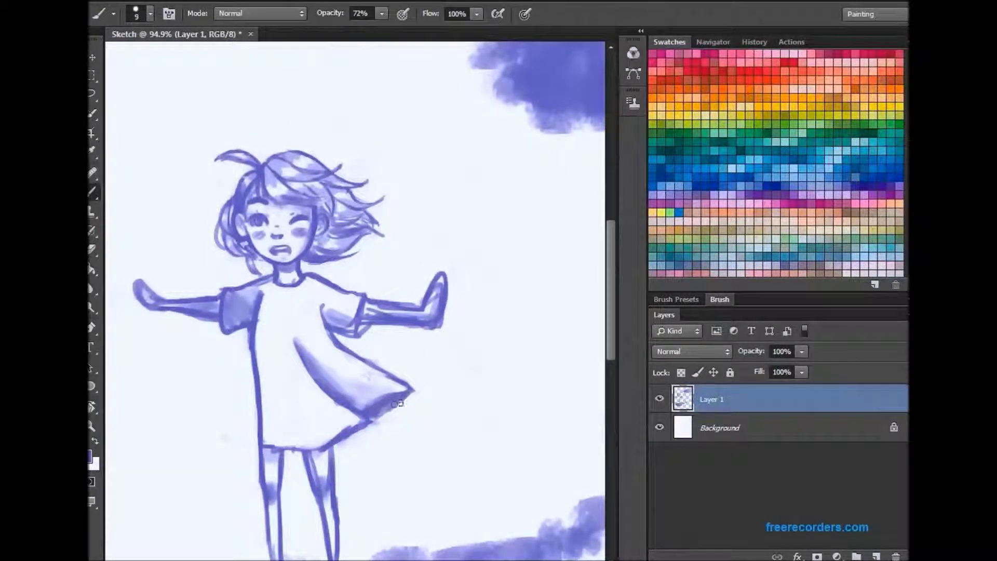
Erase the neckline and shoulder line on the winking side and redraw them with a cleaner stroke
key("e")
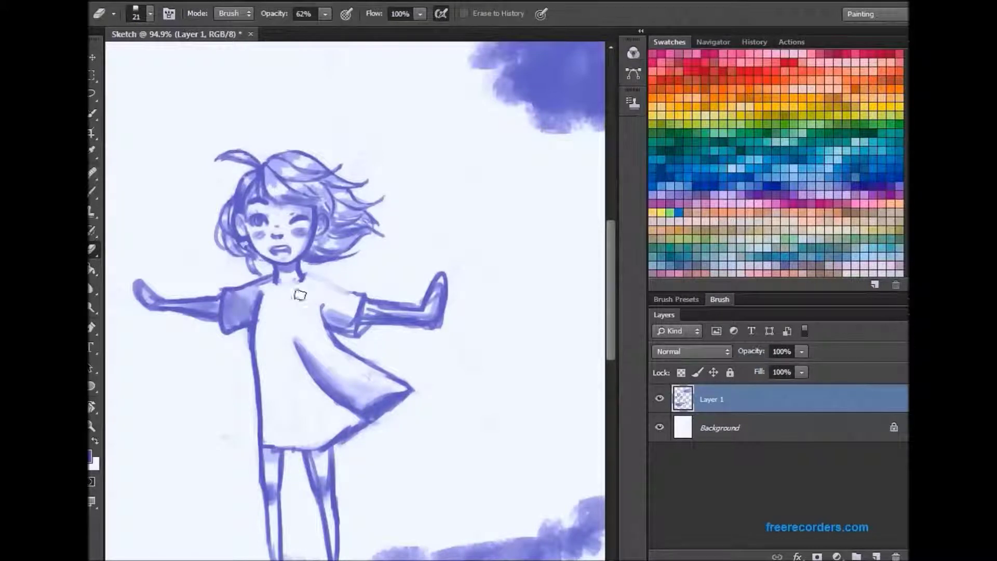
left_click(93, 193)
left_click_drag(276, 283, 311, 279)
key("e")
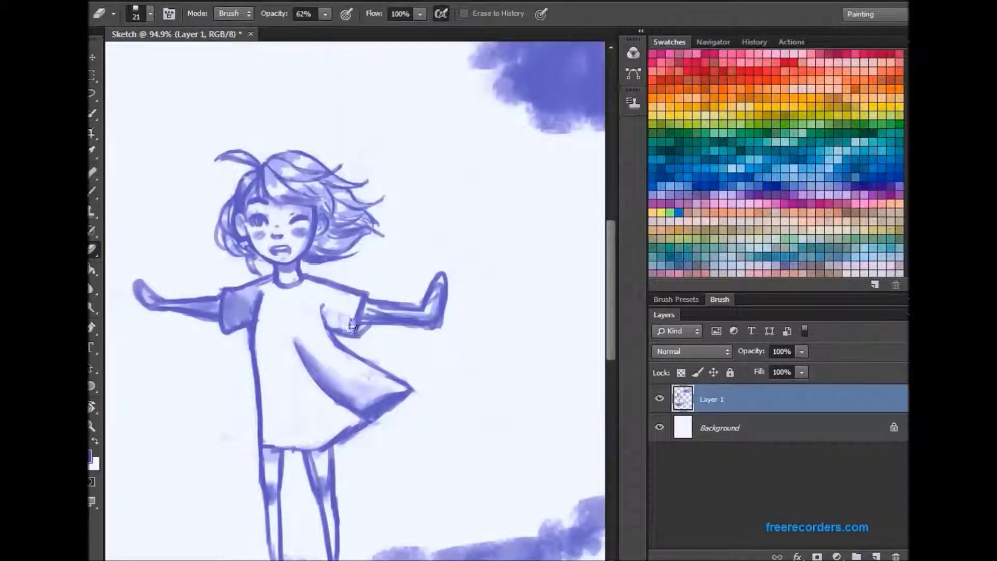
Erase the arm on the winking side and redraw it with a raised hand using an 8 px brush at 100% opacity
key("b")
key("e")
mouse_move(369, 314)
left_mouse_down()
mouse_move(410, 304)
mouse_move(416, 343)
left_mouse_up()
key("b")
right_click(106, 69)
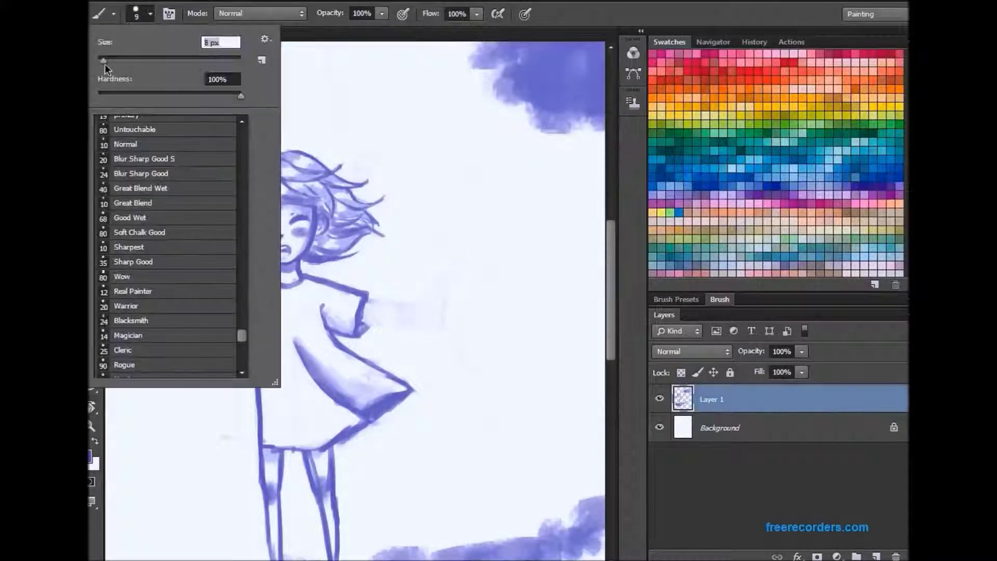
key("Return")
left_click_drag(366, 303, 402, 319)
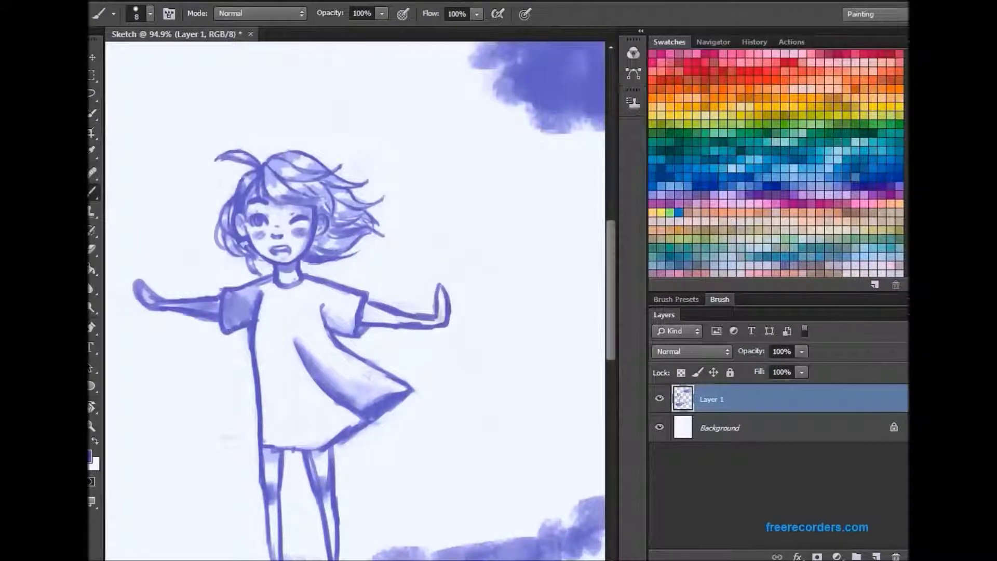
Select both legs with the Lasso, enlarge them with Free Transform to about 115% width and 129% height, and deselect
key("e")
key("z")
scroll(351, 227, "down", 4)
scroll(179, 274, "up", 3)
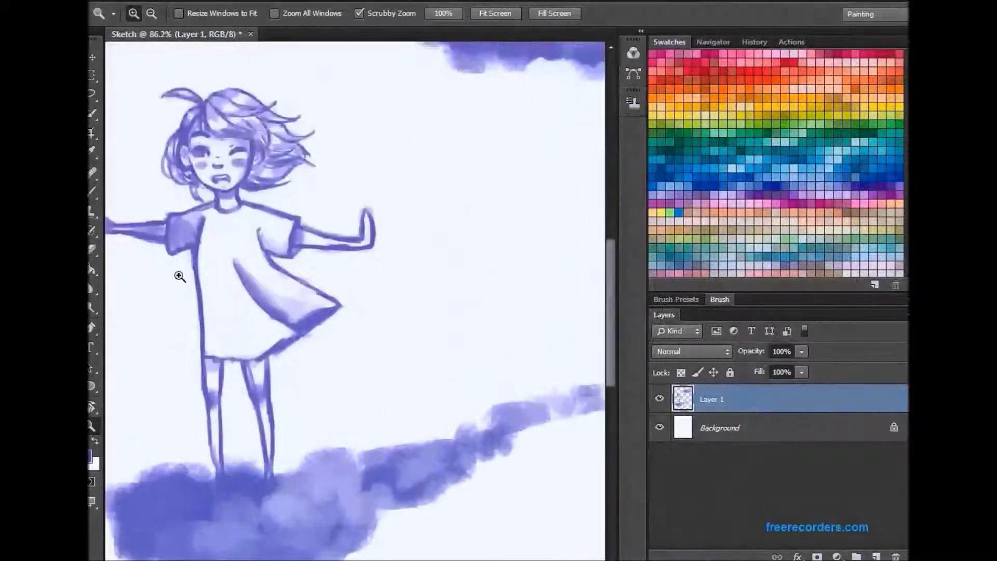
key("l")
left_click_drag(292, 459, 234, 464)
left_click(260, 1)
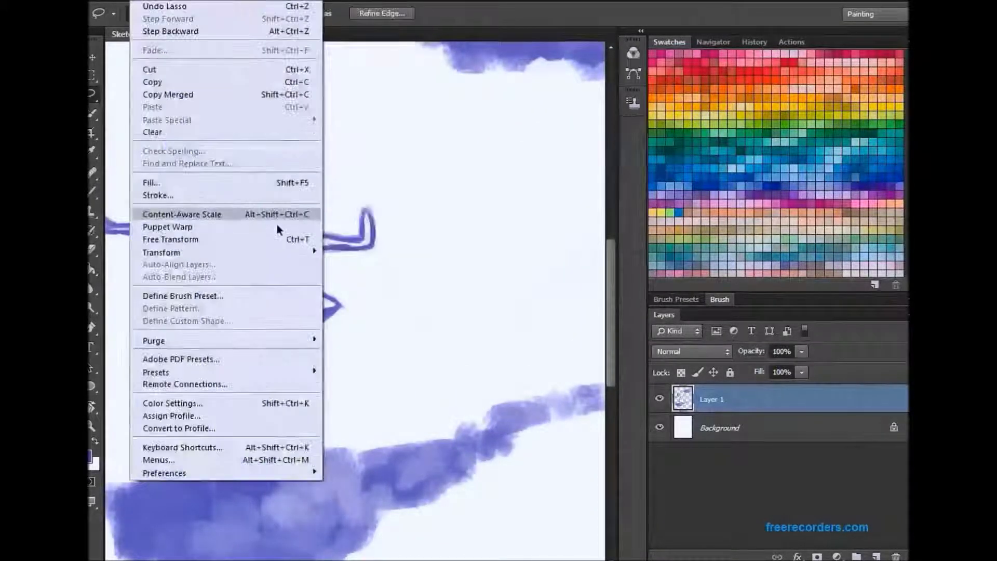
left_click(291, 231)
left_click_drag(249, 344, 255, 339)
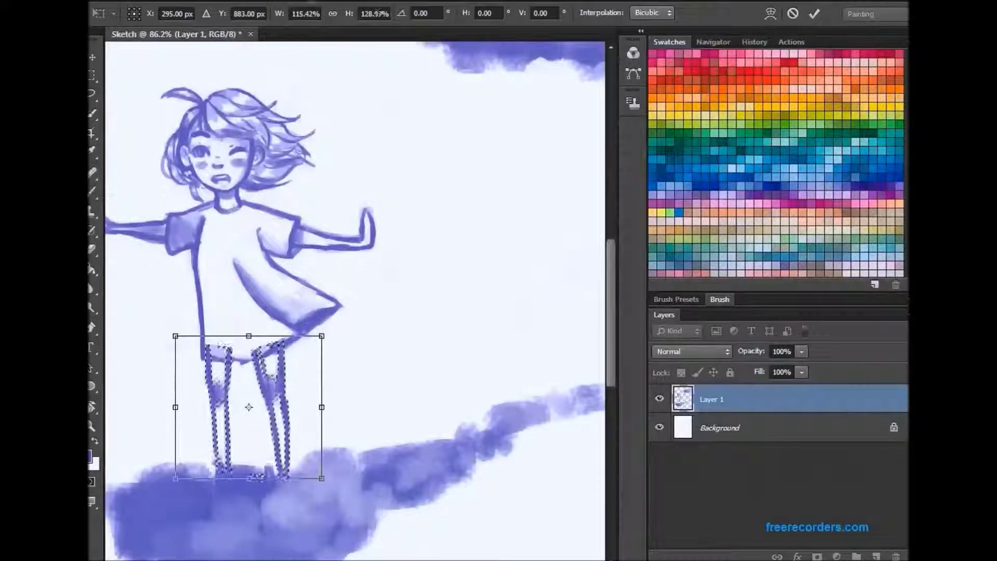
key("Return")
key("ctrl+d")
Erase the leg lines overlapping the dress, redraw one leg's inner line, and shade the knee with a size 7 brush at 33% opacity
key("e")
key("b")
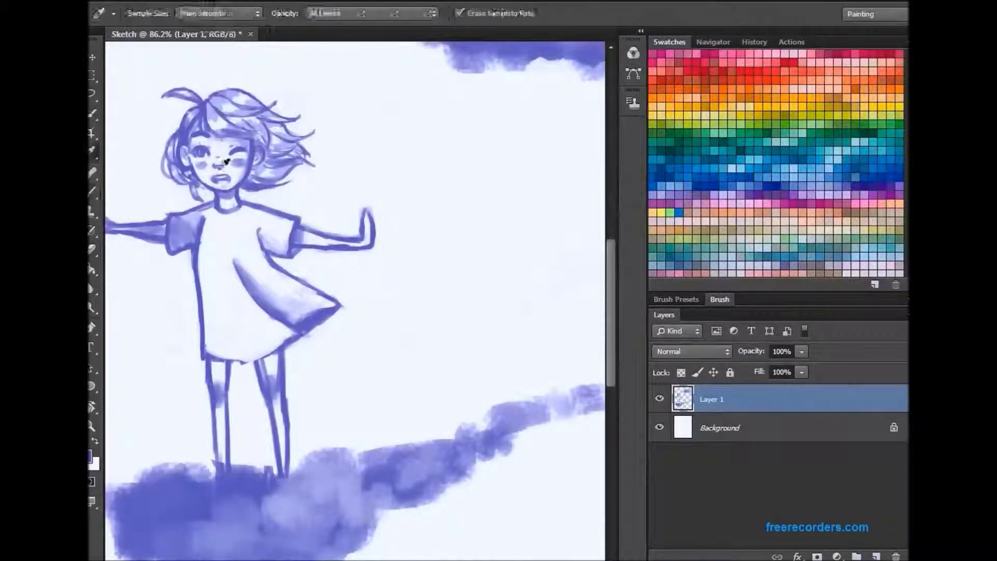
left_click_drag(382, 14, 474, 35)
key("bracketleft")
key("e")
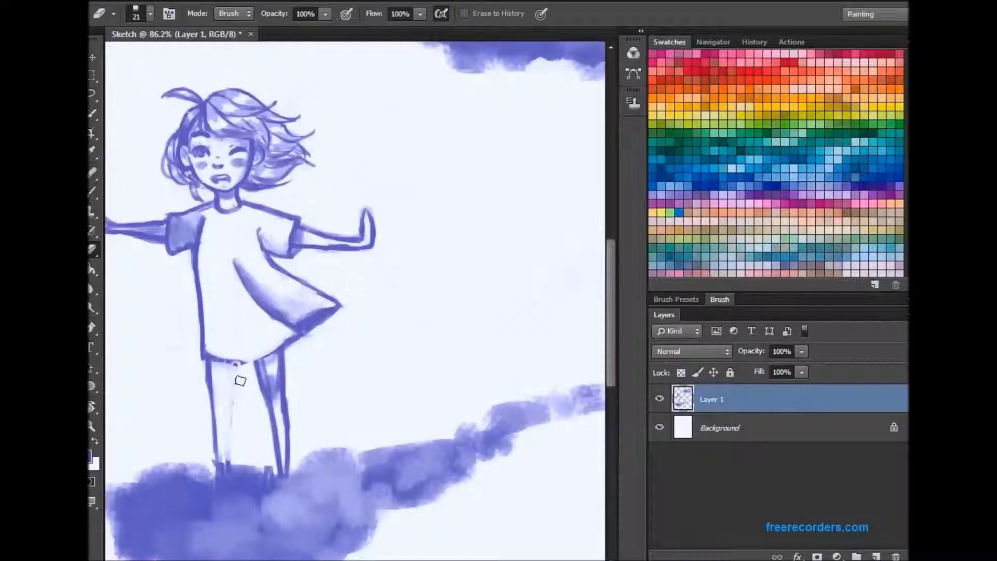
key("b")
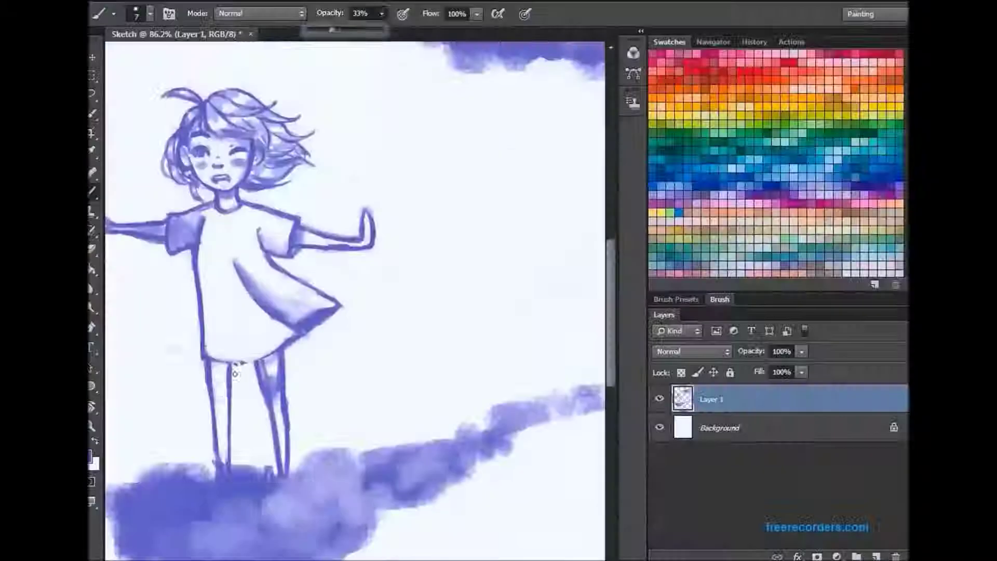
left_click_drag(217, 384, 223, 404)
key("z")
left_click_drag(322, 178, 282, 177)
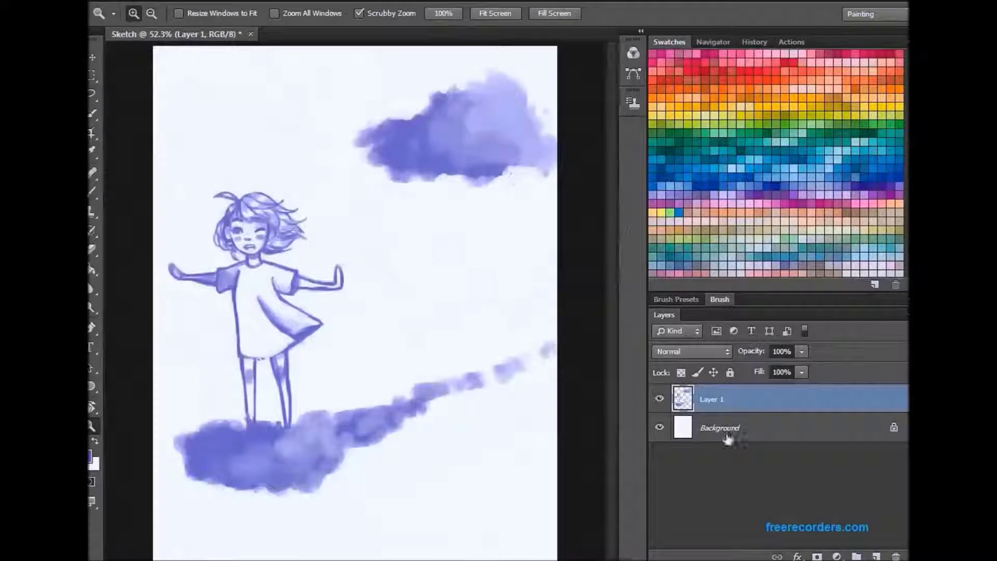
Select the Background layer and fill it with a medium blue-violet using the Paint Bucket
key("alt+bracketleft")
left_click(91, 457)
key("Return")
key("g")
left_click(276, 391)
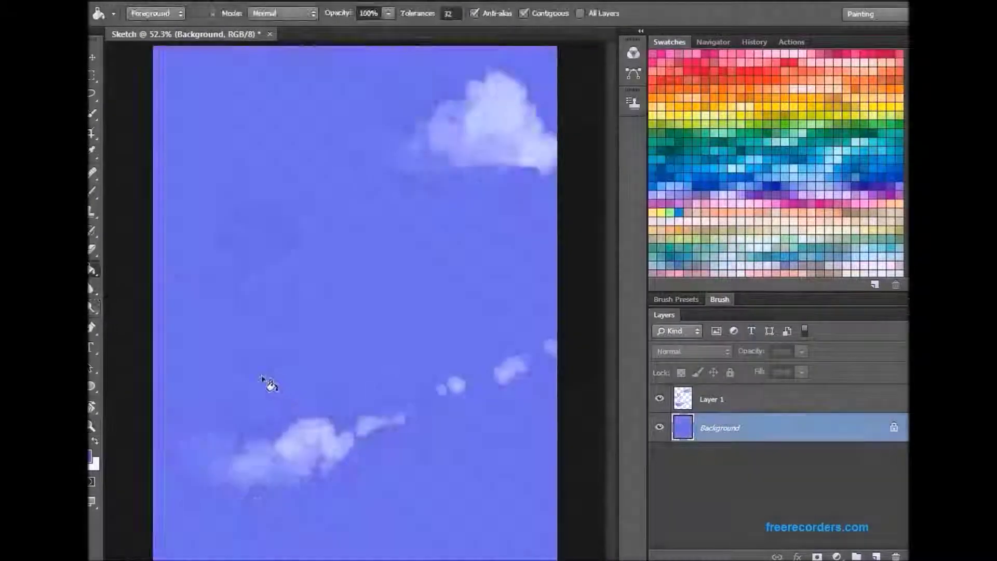
Try filling the background with the default black and then white
key("d")
key("alt+BackSpace")
key("ctrl+BackSpace")
key("x")
Try a saturated deep violet as the background fill
key("i")
left_click(91, 457)
left_click(571, 201)
left_click(552, 253)
left_click(672, 156)
key("alt+BackSpace")
Try softer, less saturated violet tones as the background fill
left_click(91, 457)
left_click(439, 227)
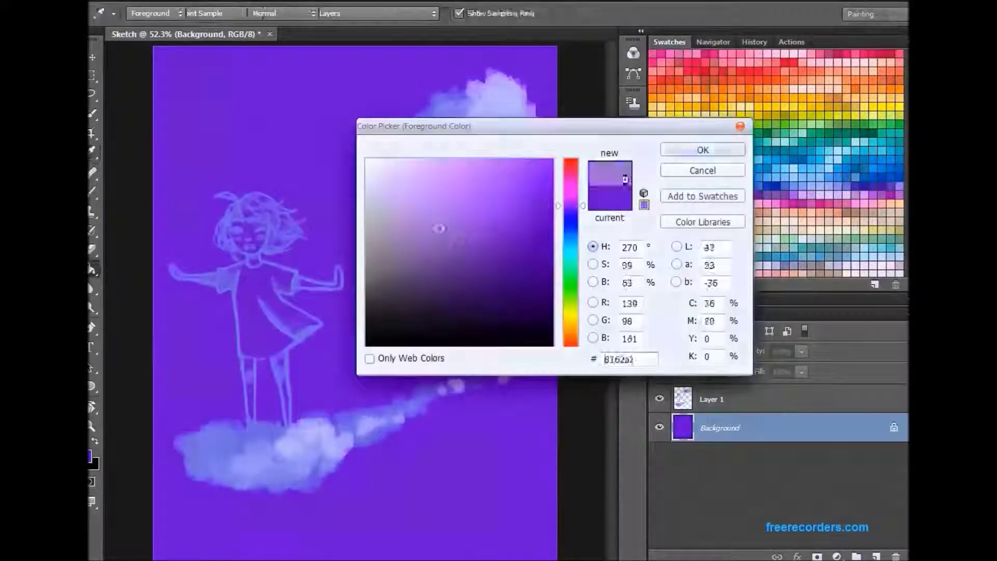
key("Return")
key("alt+BackSpace")
left_click(91, 456)
left_click(445, 240)
key("Return")
key("alt+BackSpace")
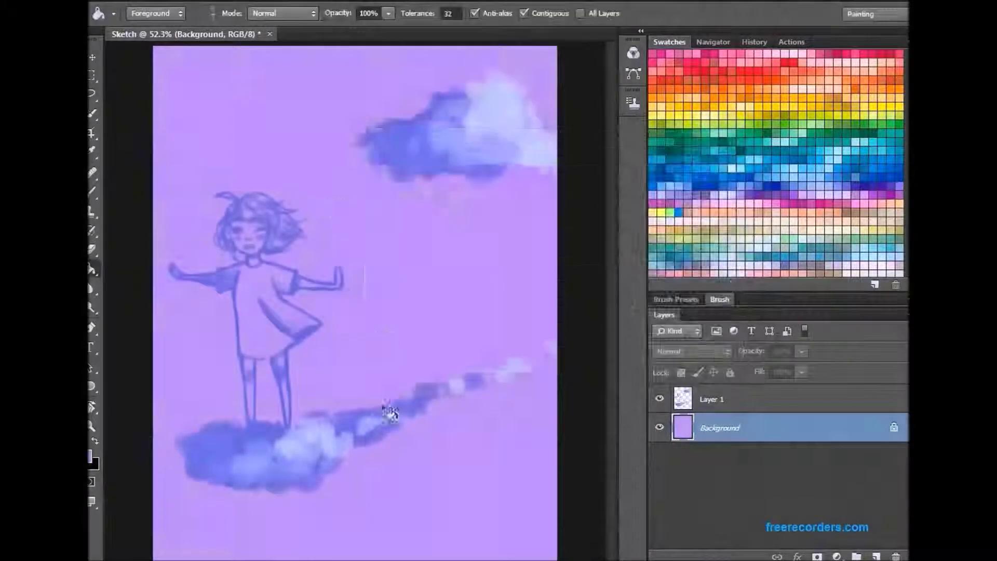
Choose a pale lilac foreground color and fill the Background layer with it
key("i")
left_click(91, 457)
key("Return")
key("alt+BackSpace")
key("i")
Switch to the Brush tool on Layer 1 and set its opacity to 100%
key("b")
scroll(244, 234, "up", 4)
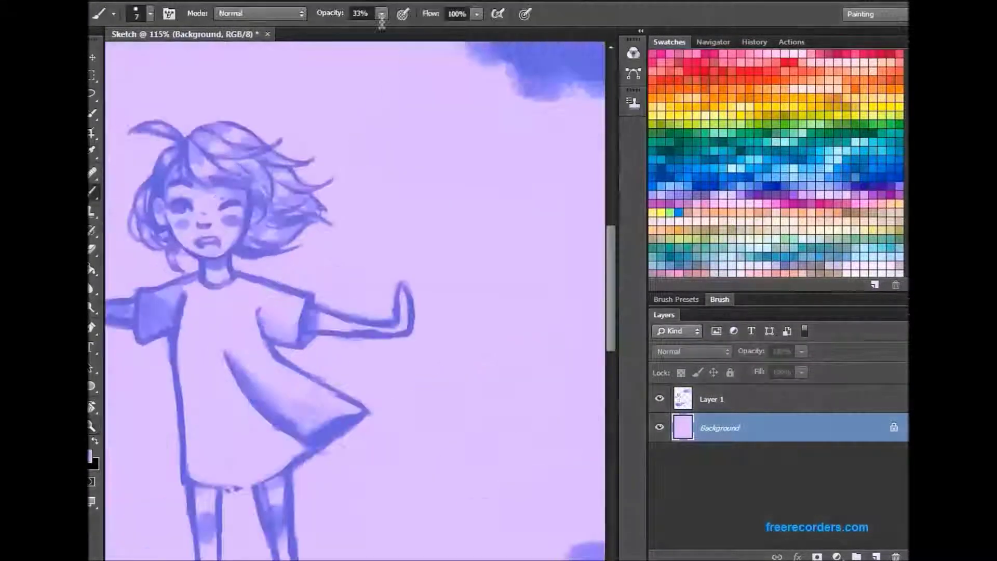
key("alt+bracketright")
key("0")
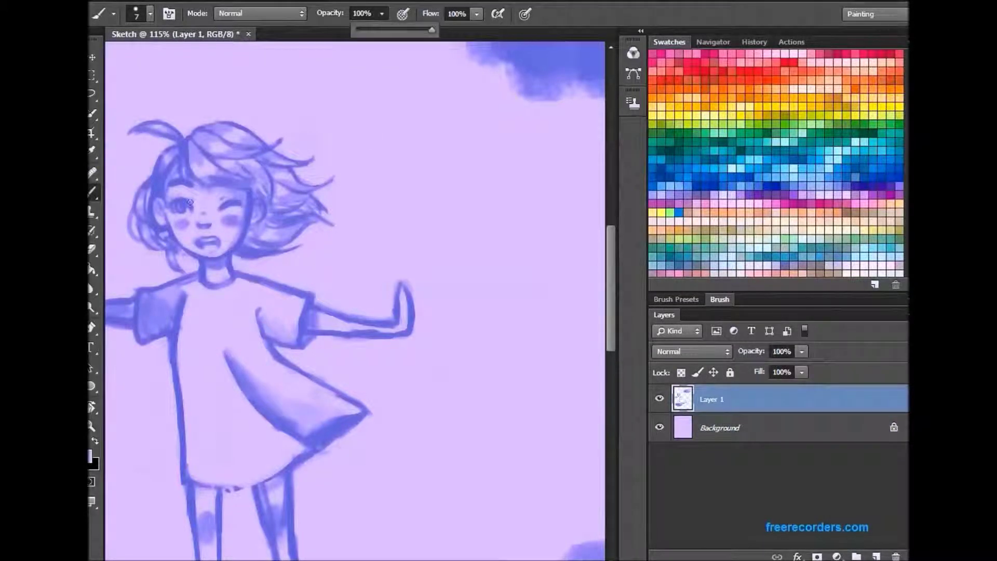
key("alt+bracketleft")
left_click(752, 395)
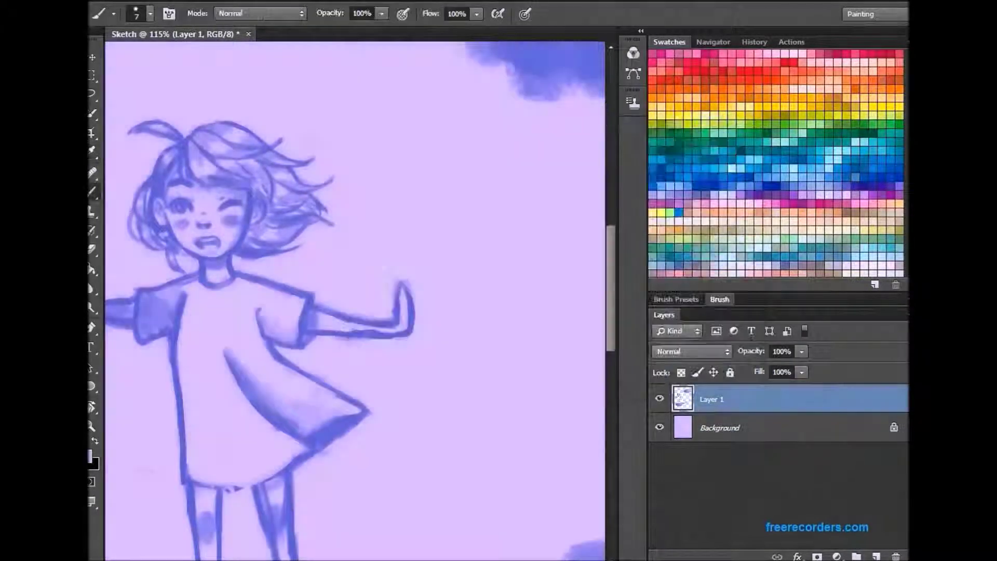
key("alt+bracketleft")
key("ctrl+0")
left_click(92, 457)
key("Return")
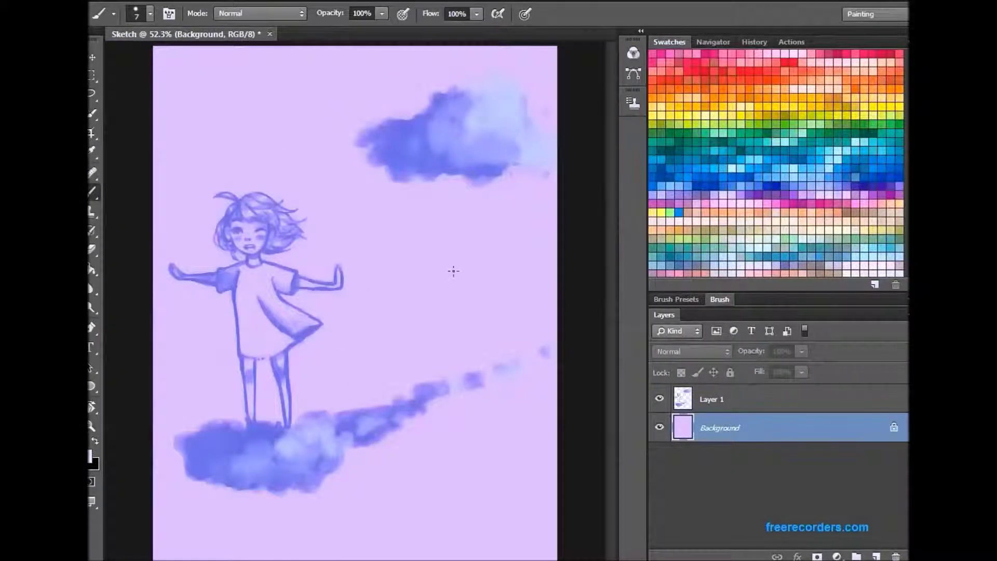
Sample a blue-violet from the upper cloud, choose a brush preset, and start a cloud in the canvas's lower-right corner on Layer 1
left_click(393, 149, "alt")
left_click(150, 14)
left_click(135, 260)
left_click(135, 291)
left_click(721, 400)
mouse_move(457, 540)
left_mouse_down()
mouse_move(514, 514)
mouse_move(545, 545)
left_mouse_up()
Choose a different brush preset and block in the main mass of the lower-right cloud
left_click(150, 13)
left_click(172, 306)
left_click(172, 246)
key("Down")
key("Down")
key("Down")
key("Down")
key("Down")
key("Down")
key("Down")
key("Down")
key("Down")
key("Down")
key("Return")
mouse_move(540, 546)
left_mouse_down()
mouse_move(551, 509)
mouse_move(519, 452)
mouse_move(540, 436)
mouse_move(522, 456)
mouse_move(377, 528)
mouse_move(490, 506)
left_mouse_up()
Build up the lower-right cloud's upper part with tones sampled from the cloud and the background
left_click(93, 152)
left_click(93, 191)
left_click_drag(488, 483, 504, 529)
left_click(489, 474, "alt")
mouse_move(489, 474)
left_mouse_down()
mouse_move(540, 445)
mouse_move(463, 516)
mouse_move(535, 550)
left_mouse_up()
left_click(327, 305, "alt")
left_click_drag(519, 493, 551, 545)
Extend and blend the lower-right cloud with sampled light and dark tones using the brush at 55% opacity
key("5")
key("5")
left_click(363, 316, "alt")
mouse_move(540, 447)
left_mouse_down()
mouse_move(405, 555)
mouse_move(410, 540)
mouse_move(353, 535)
mouse_move(333, 519)
left_mouse_up()
left_click(463, 550, "alt")
left_click_drag(514, 473, 527, 495)
left_click(542, 551, "alt")
mouse_move(501, 461)
left_mouse_down()
mouse_move(518, 531)
mouse_move(543, 540)
left_mouse_up()
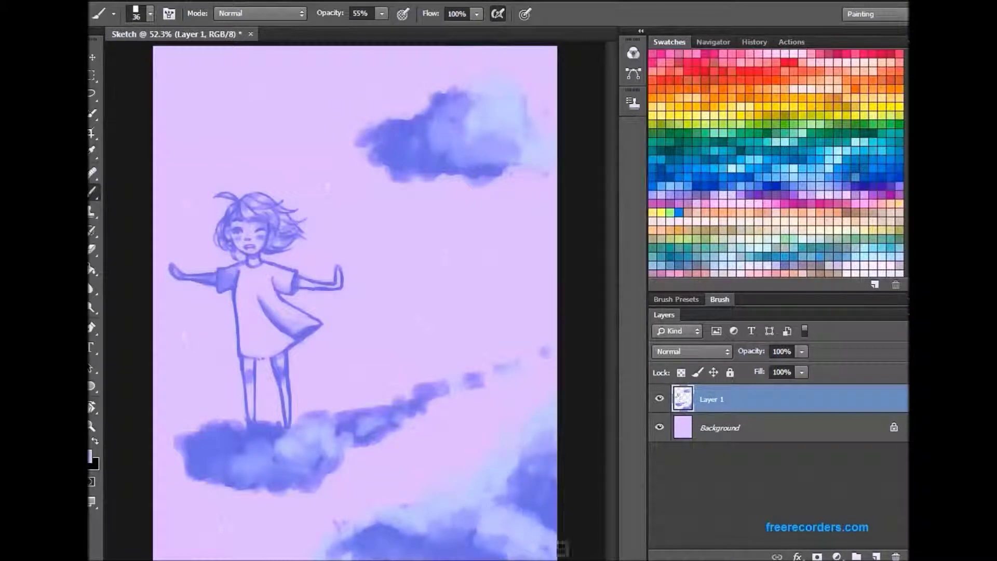
left_click_drag(450, 542, 490, 525)
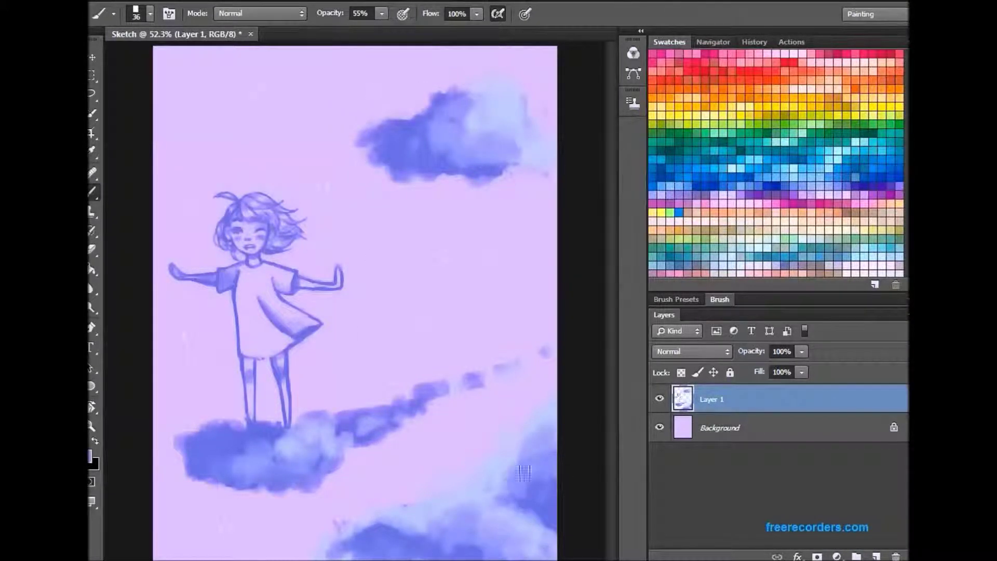
Paint a small cloud in the canvas's upper-left area with tones sampled from the existing clouds
left_click(483, 115, "alt")
mouse_move(207, 114)
left_mouse_down()
mouse_move(173, 127)
mouse_move(233, 122)
mouse_move(218, 129)
left_mouse_up()
left_click(222, 130, "alt")
Add a new layer above the drawing and hand-letter a large red "YE" beside the girl with a size 80 brush
left_click(876, 556)
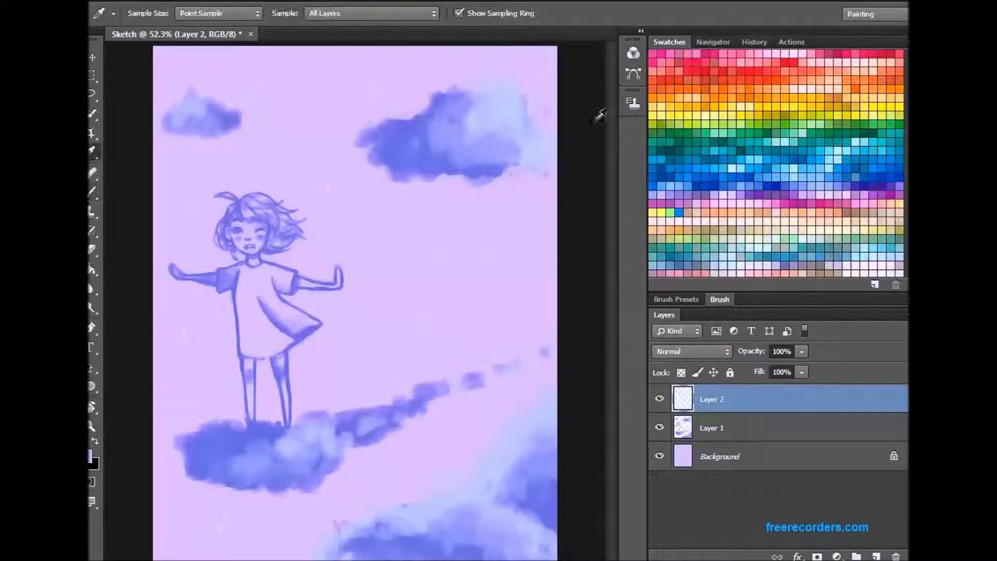
left_click(150, 14)
left_click_drag(329, 160, 499, 338)
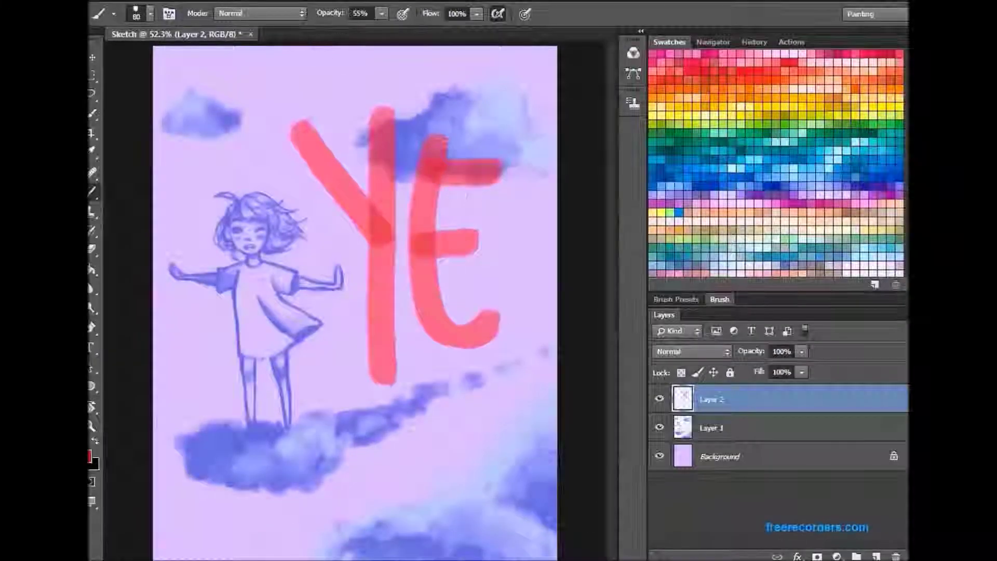